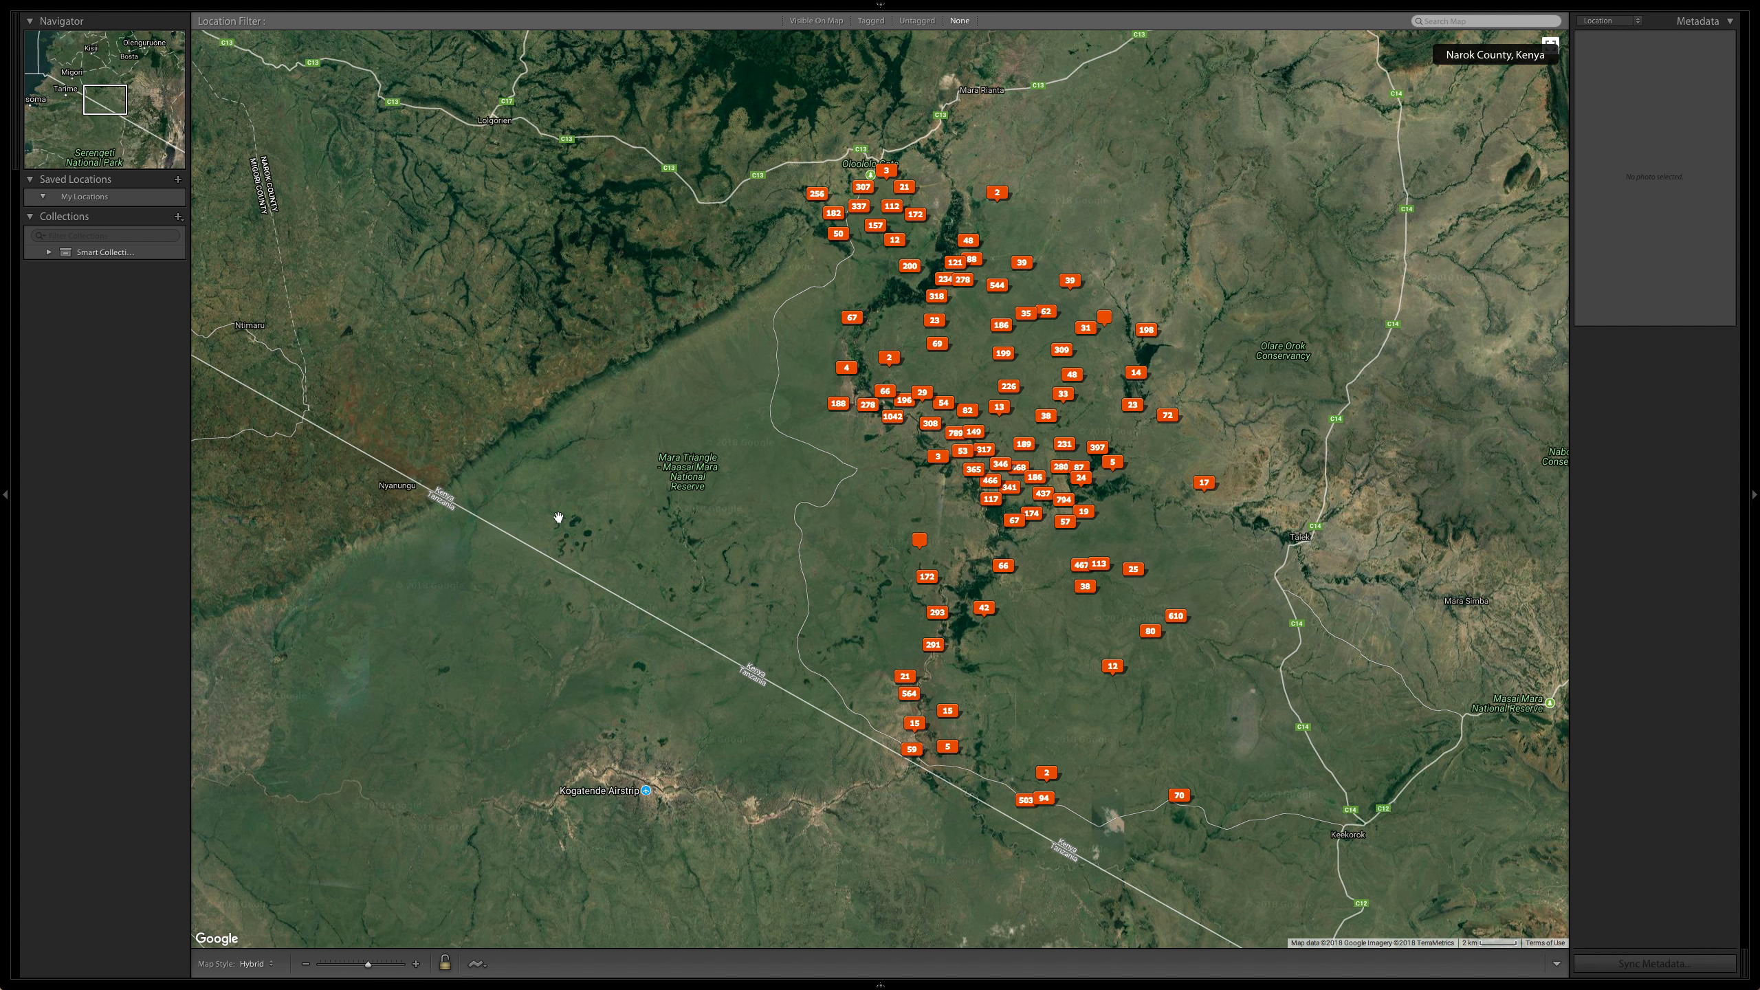
# - Switch to BaseCamp and export the July 16 2017 list to the Desktop as a GPX v1.1 file
pyautogui.press('super+Tab')
pyautogui.press('super+Tab')
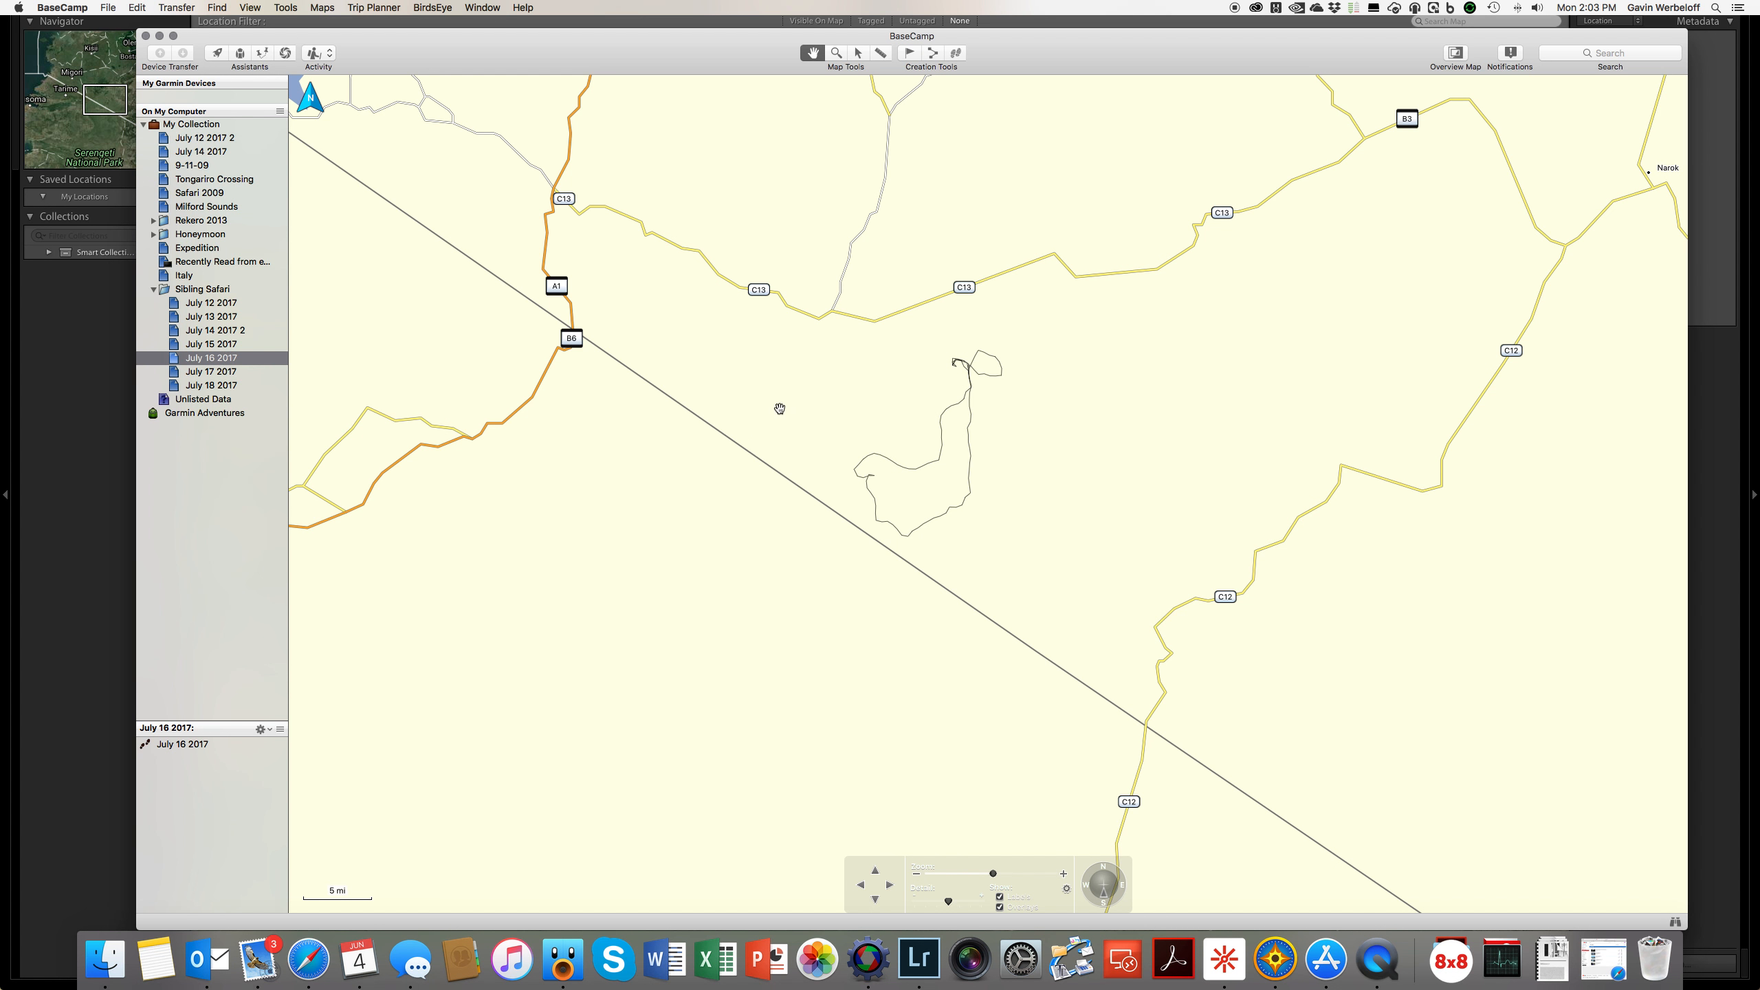
pyautogui.click(228, 361)
pyautogui.click(107, 7)
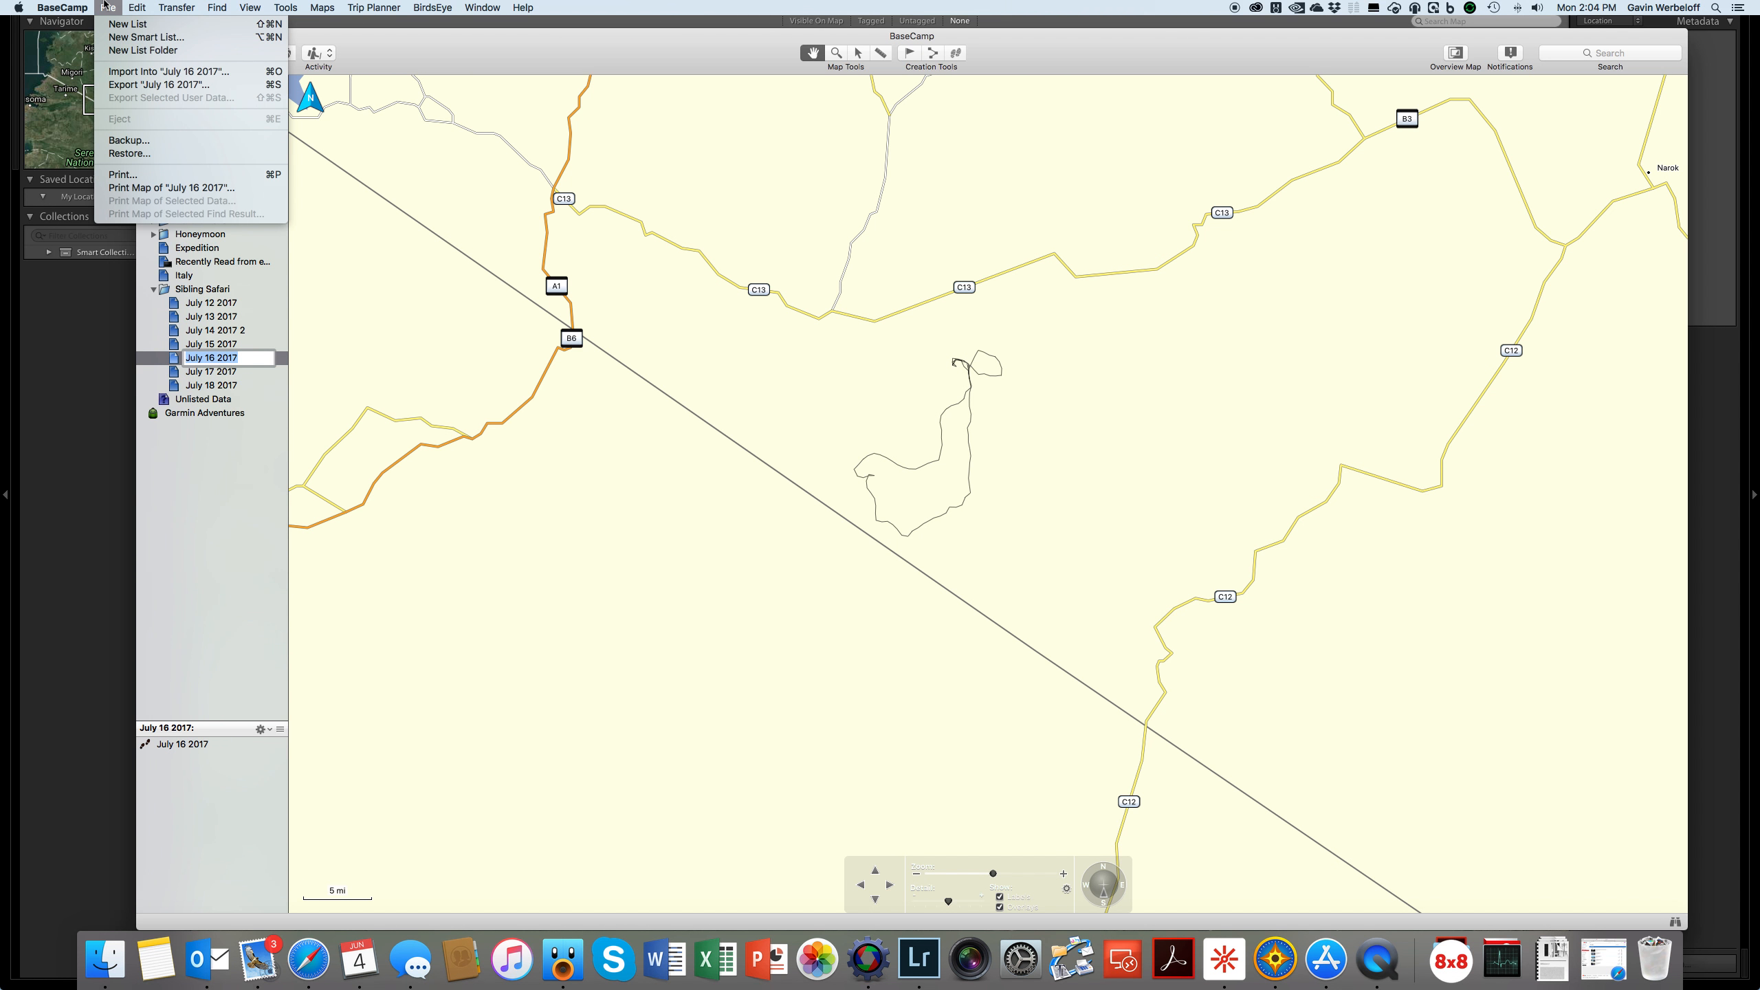
pyautogui.click(154, 85)
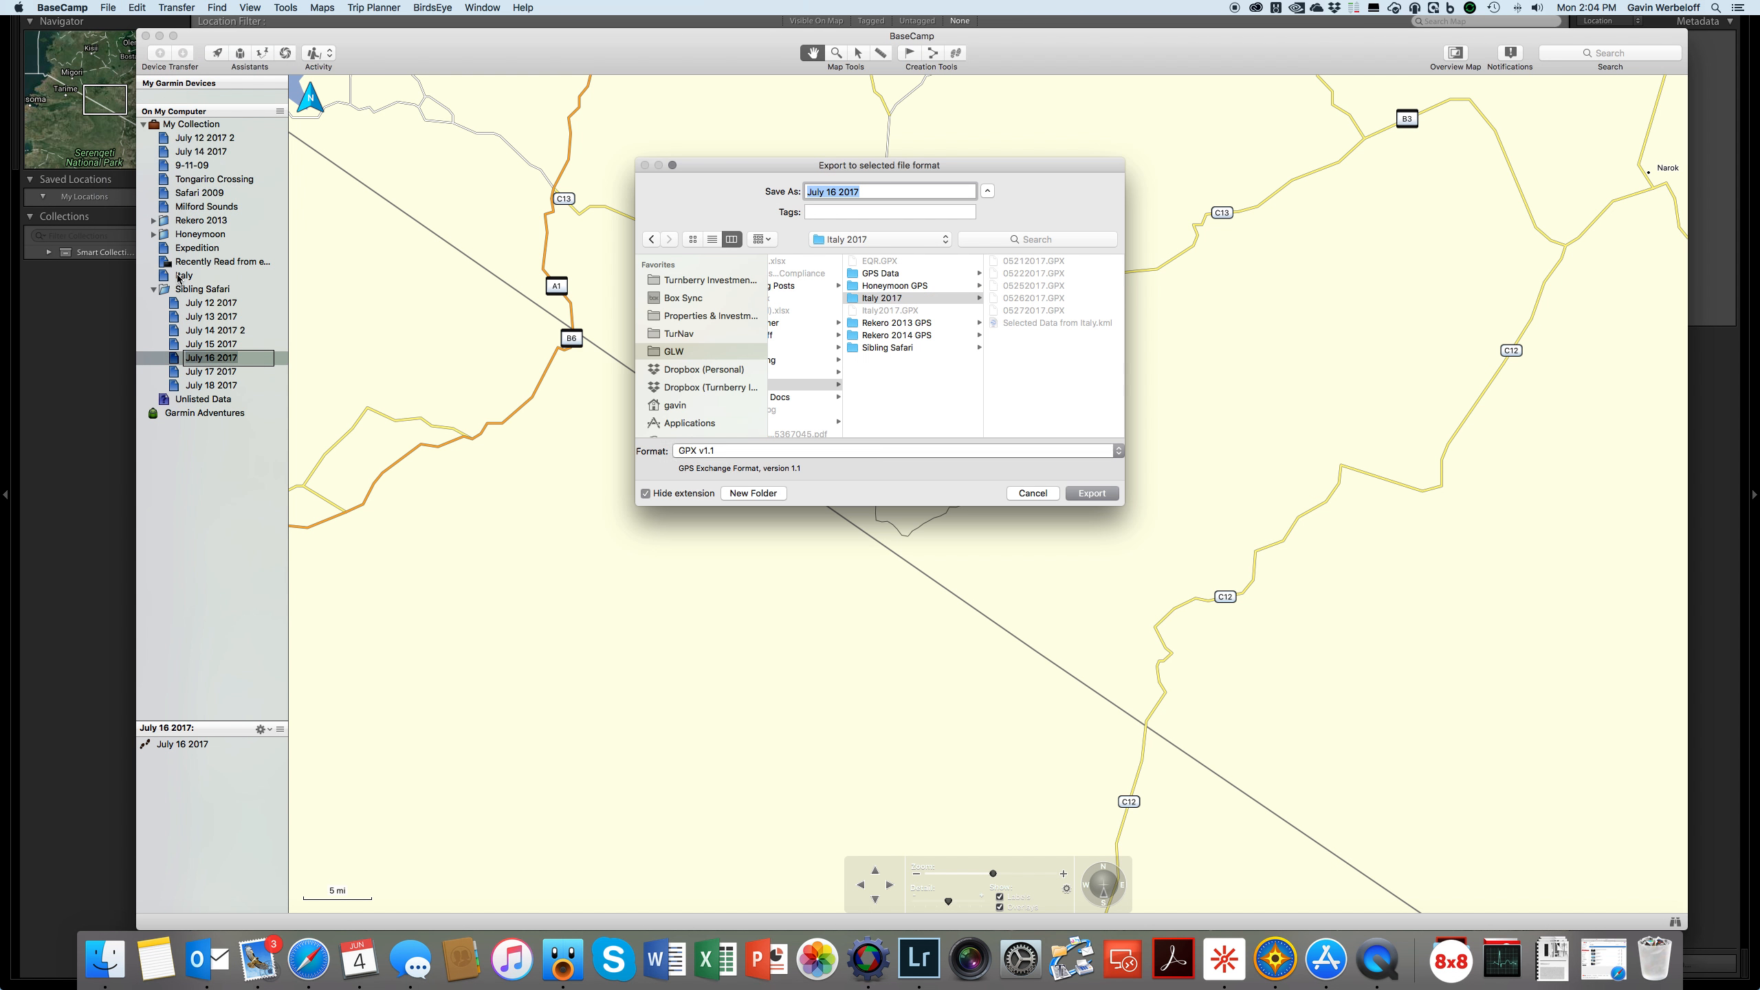
pyautogui.click(957, 377)
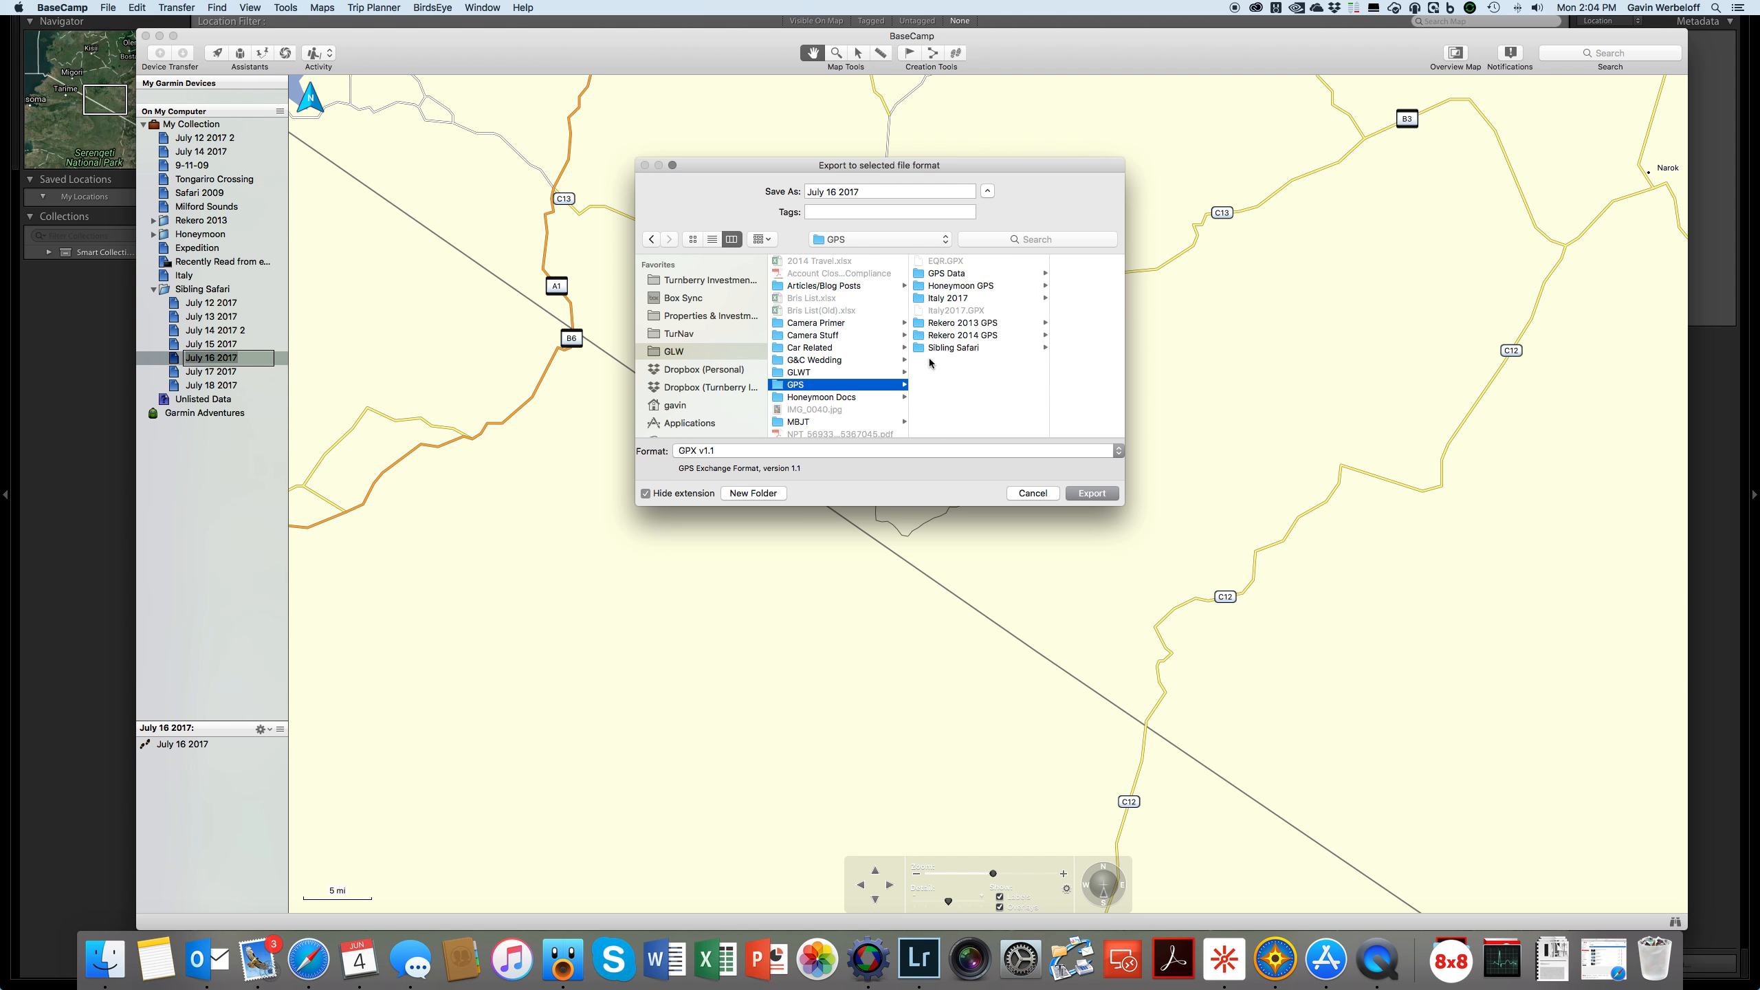
pyautogui.scroll(-5, 725, 396)
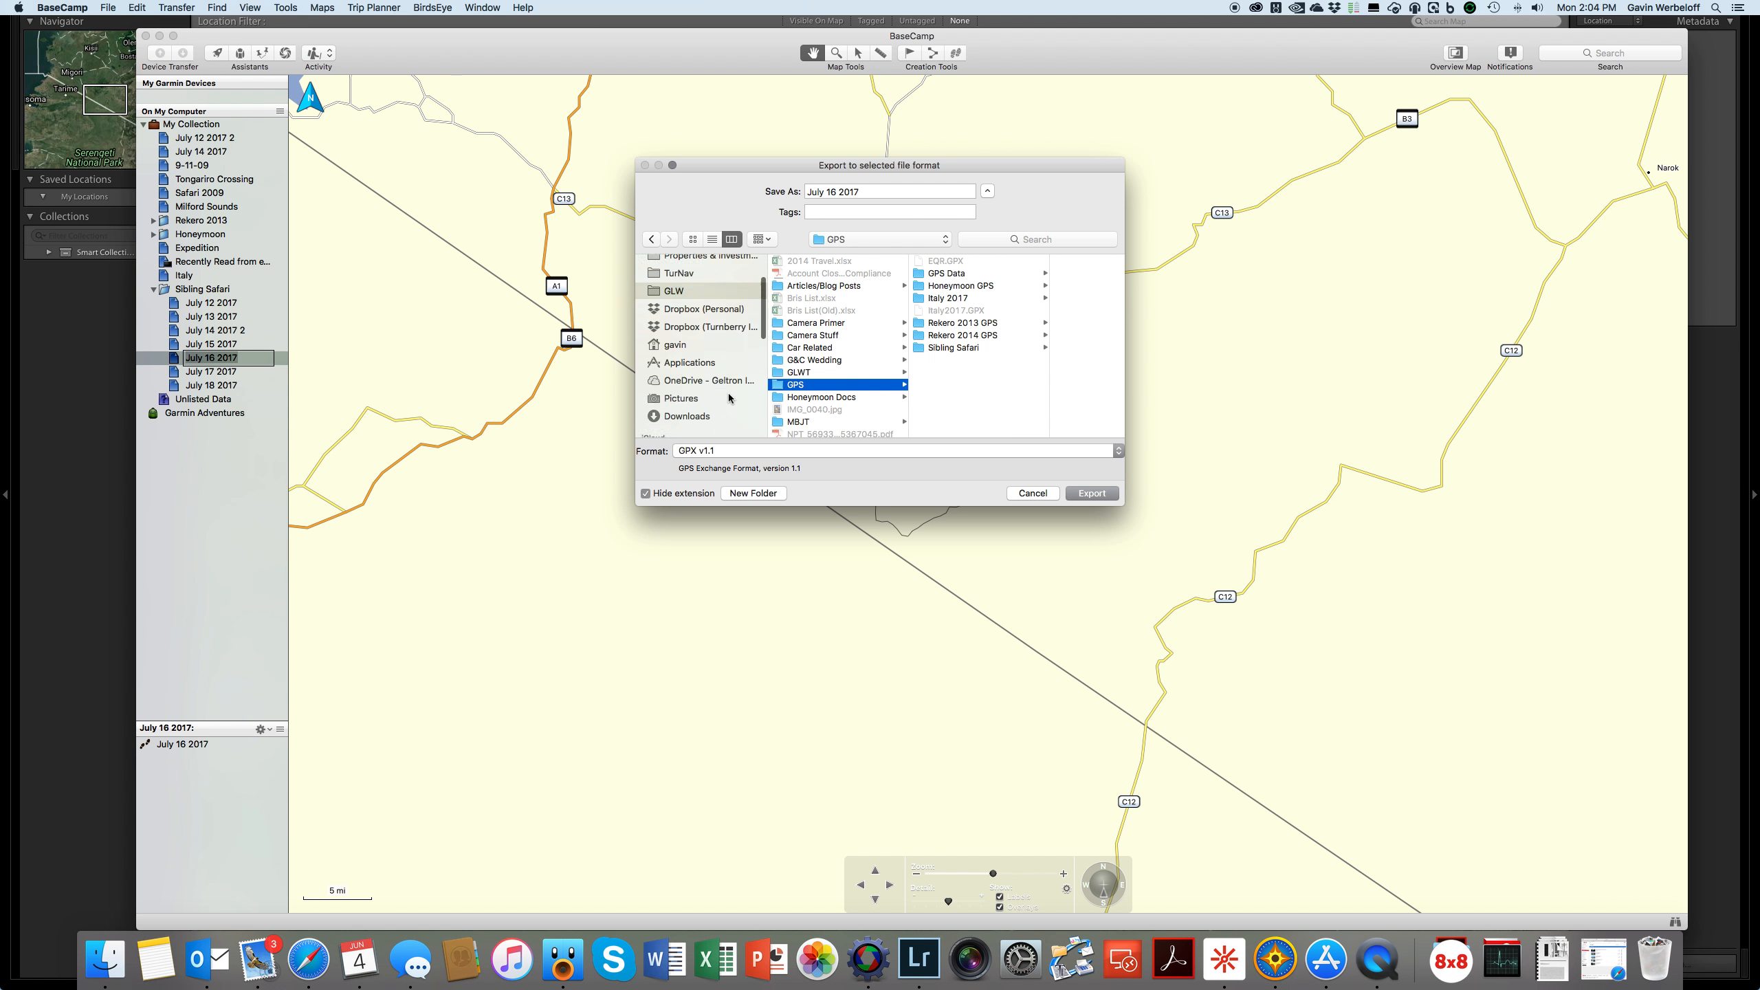
pyautogui.click(715, 375)
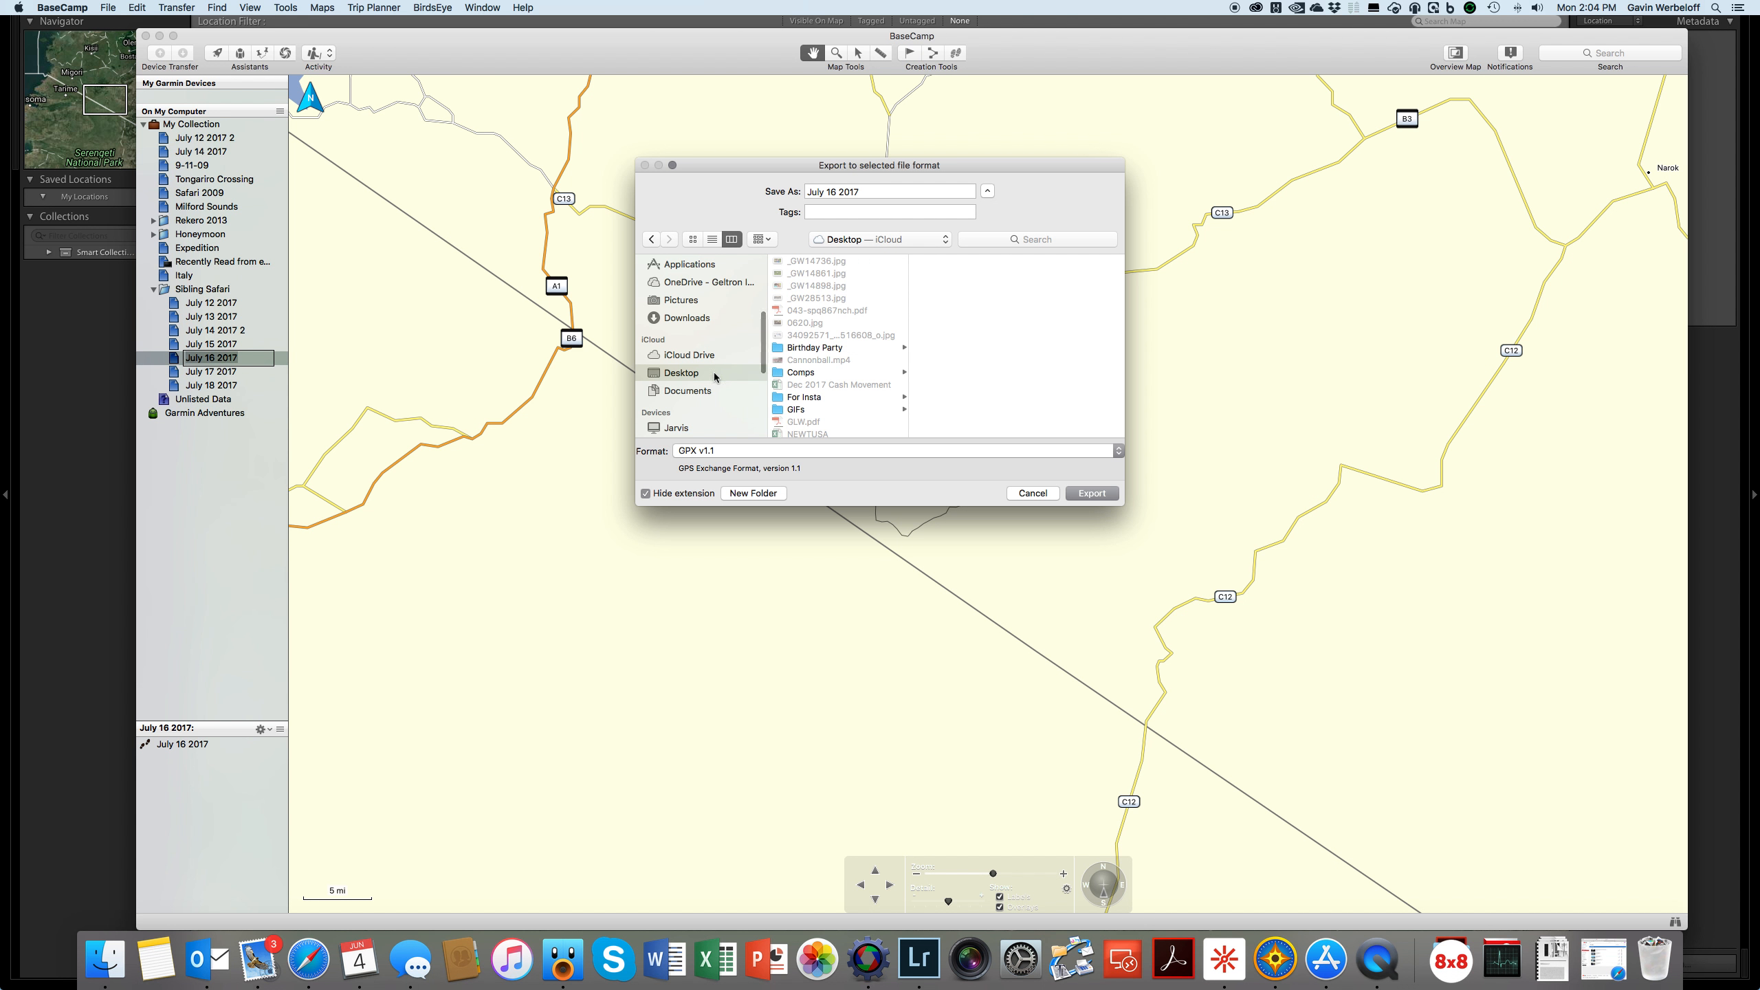
pyautogui.click(1098, 496)
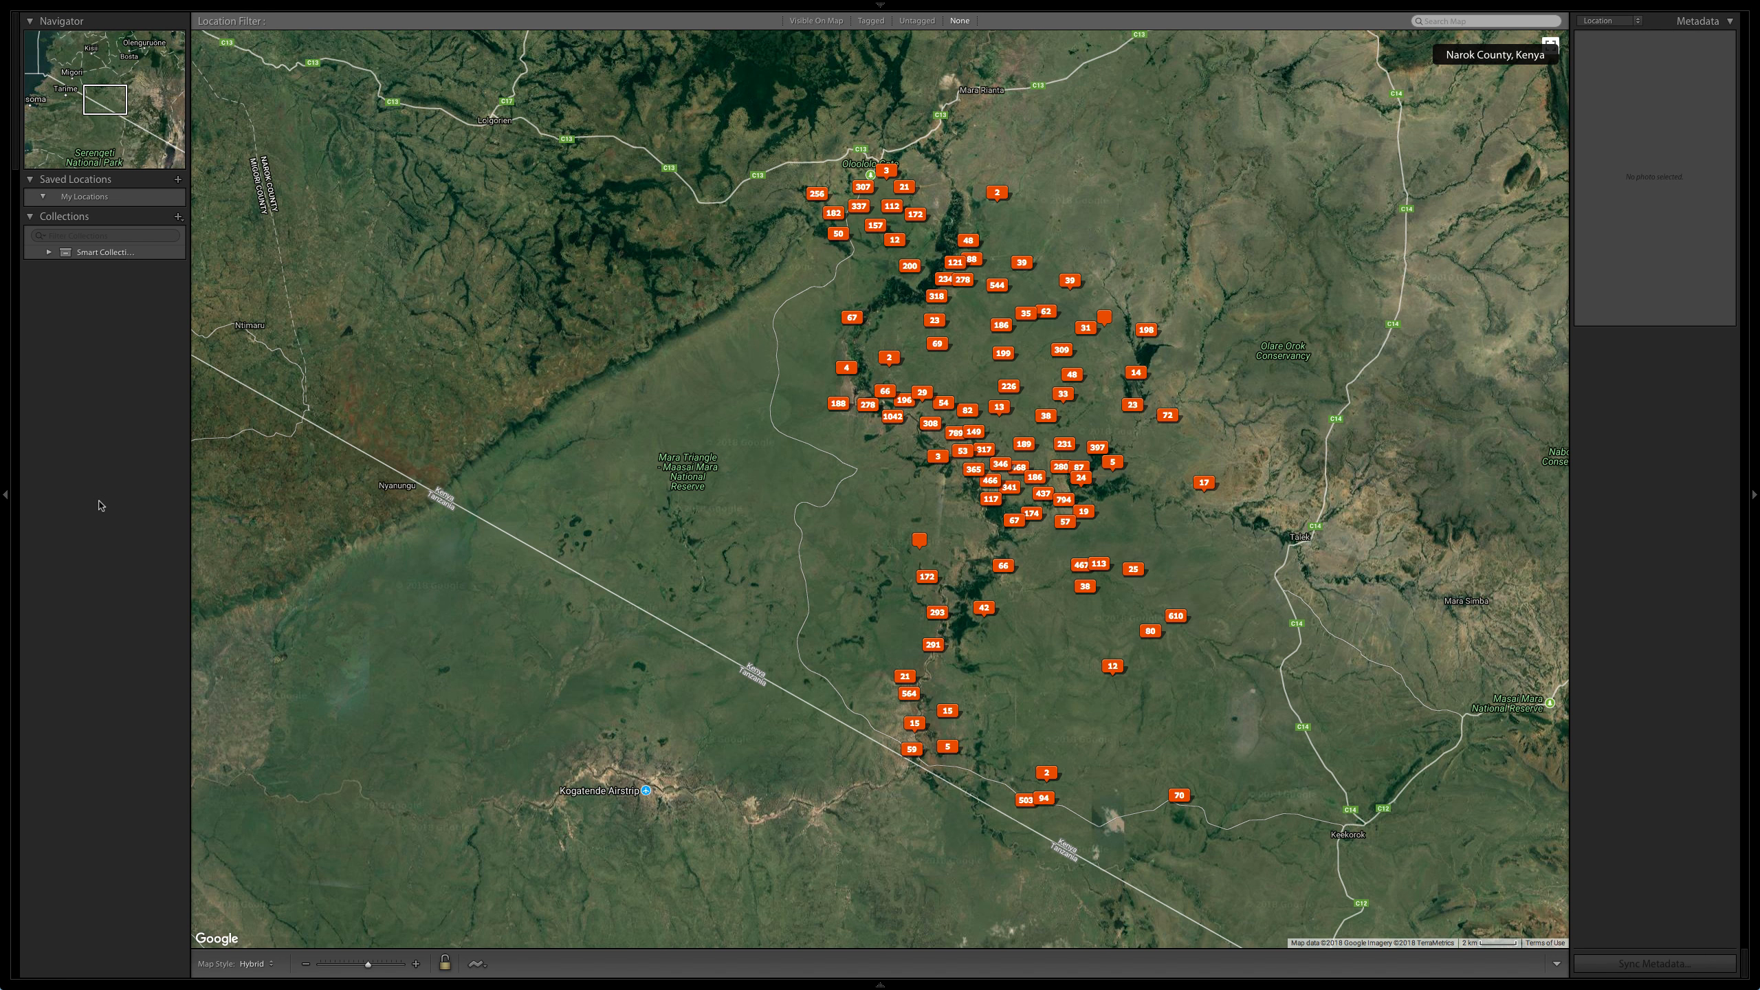
# - Return to Lightroom's Library and open the 20170716 folder inside Sibling Safari
pyautogui.click(104, 506)
pyautogui.press('e')
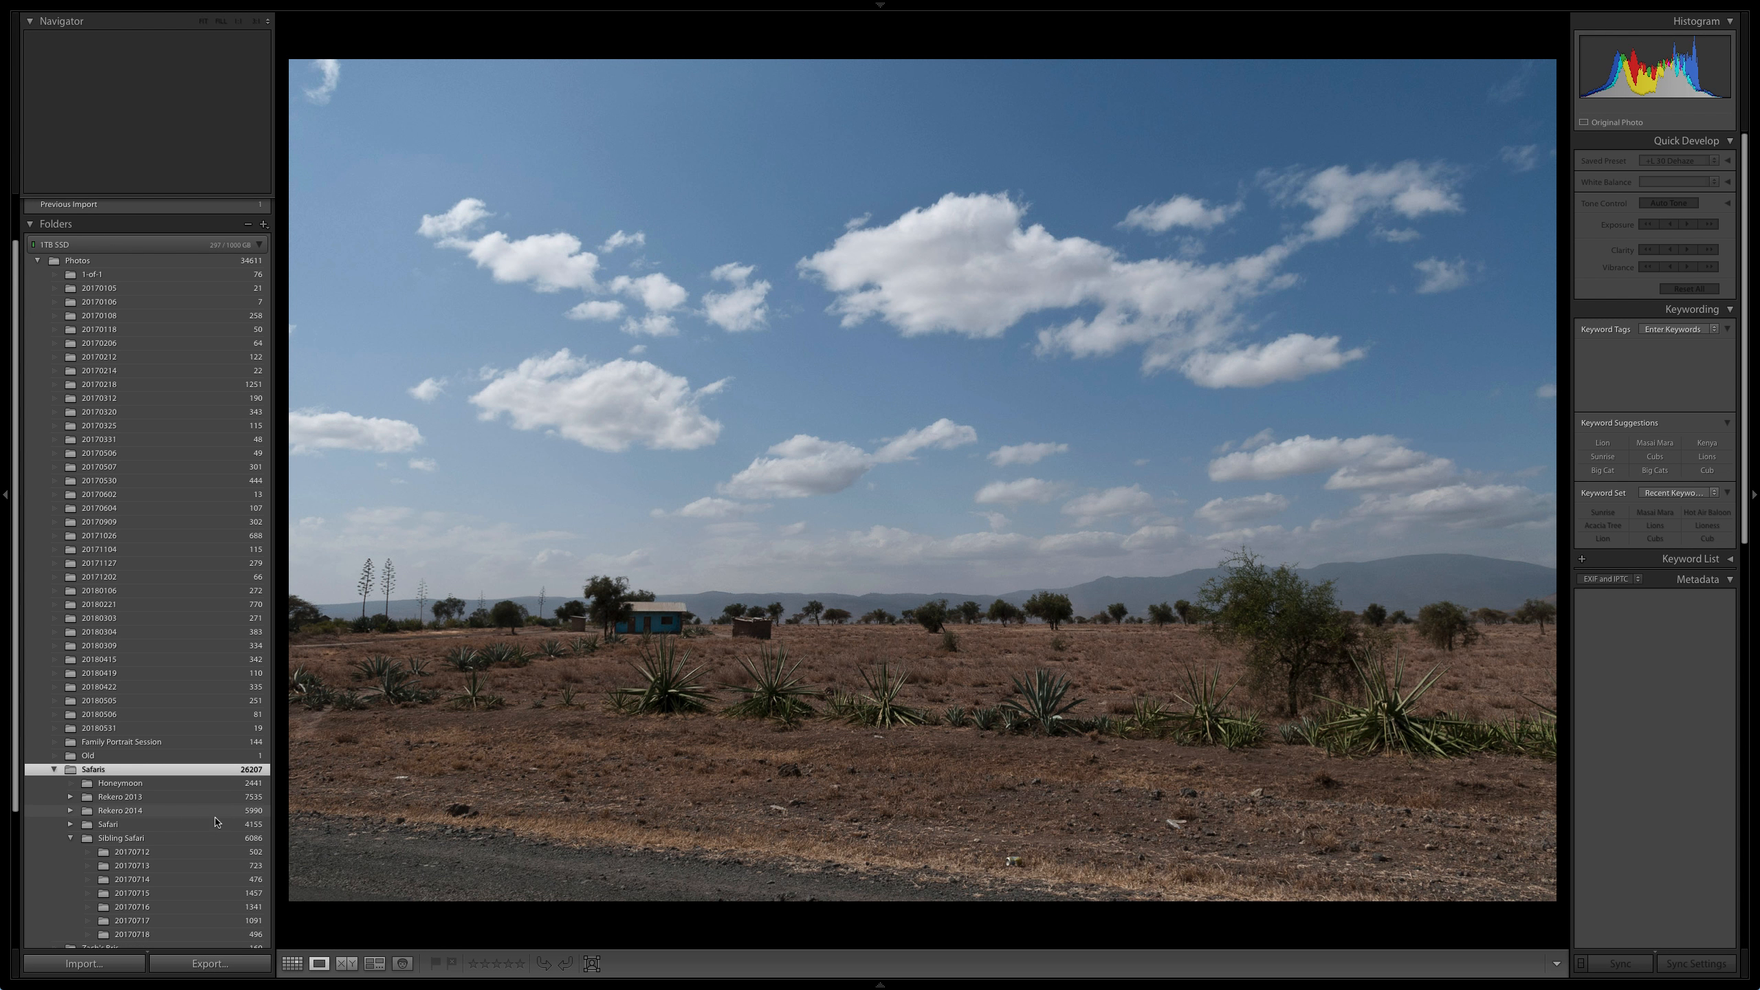
pyautogui.scroll(-1, 193, 839)
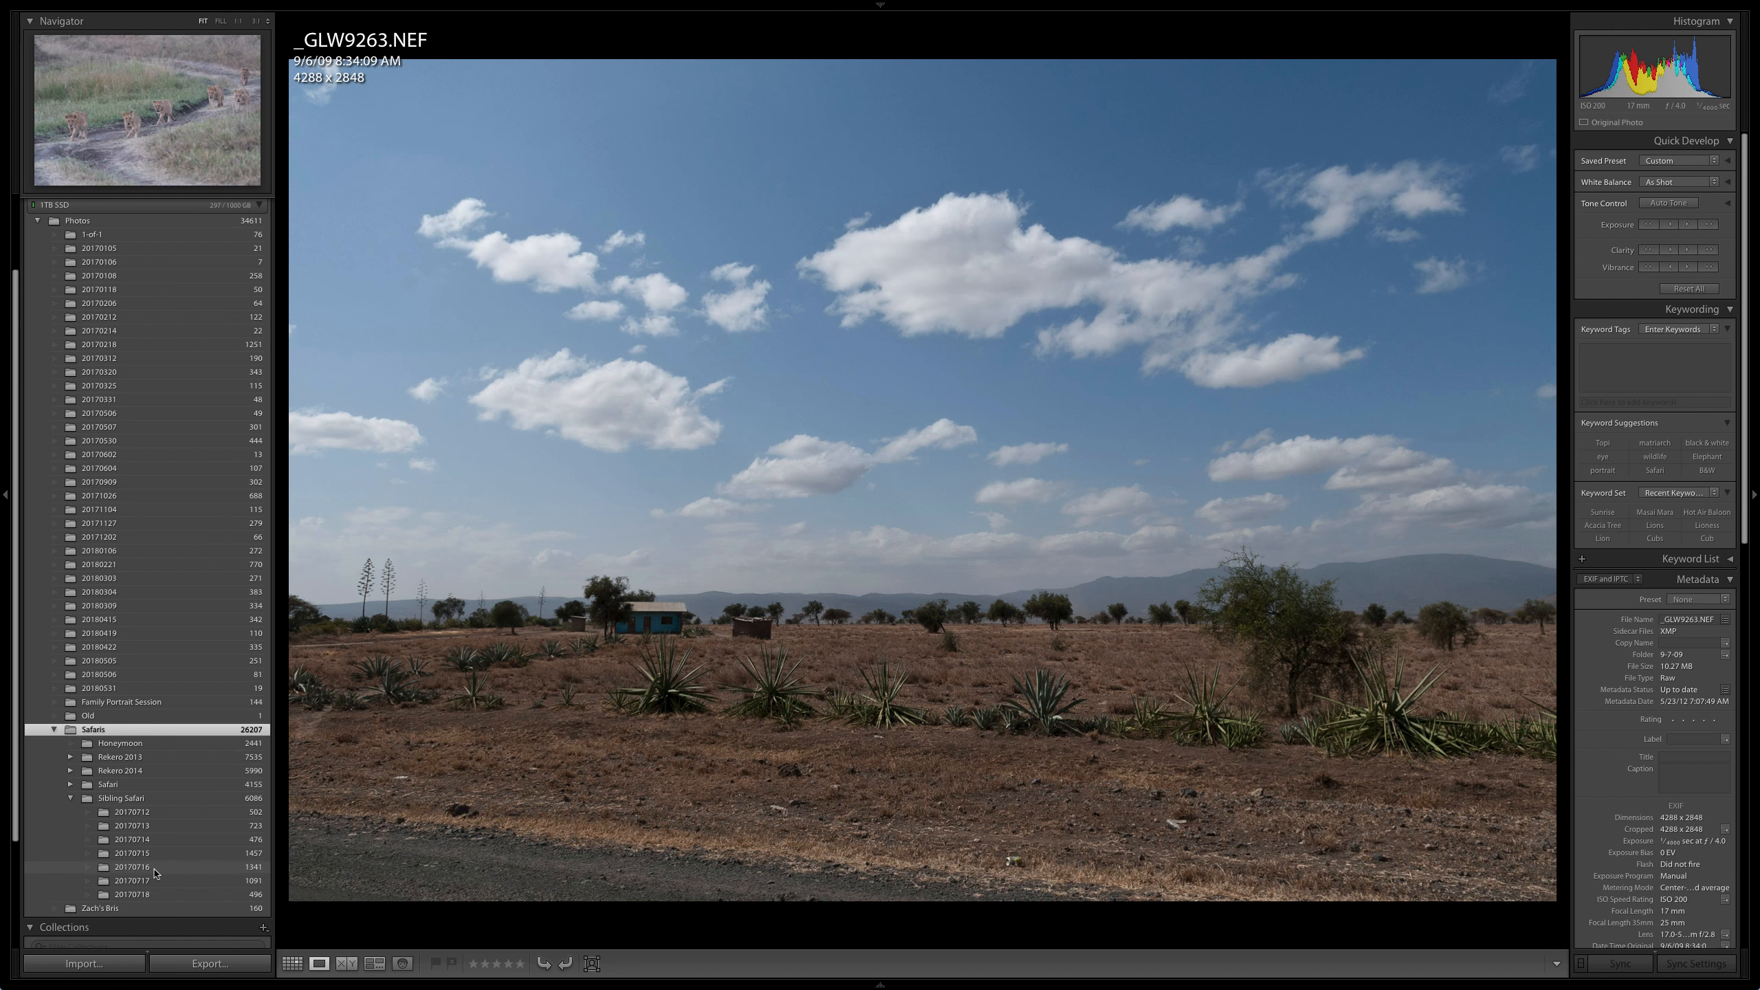
pyautogui.click(155, 870)
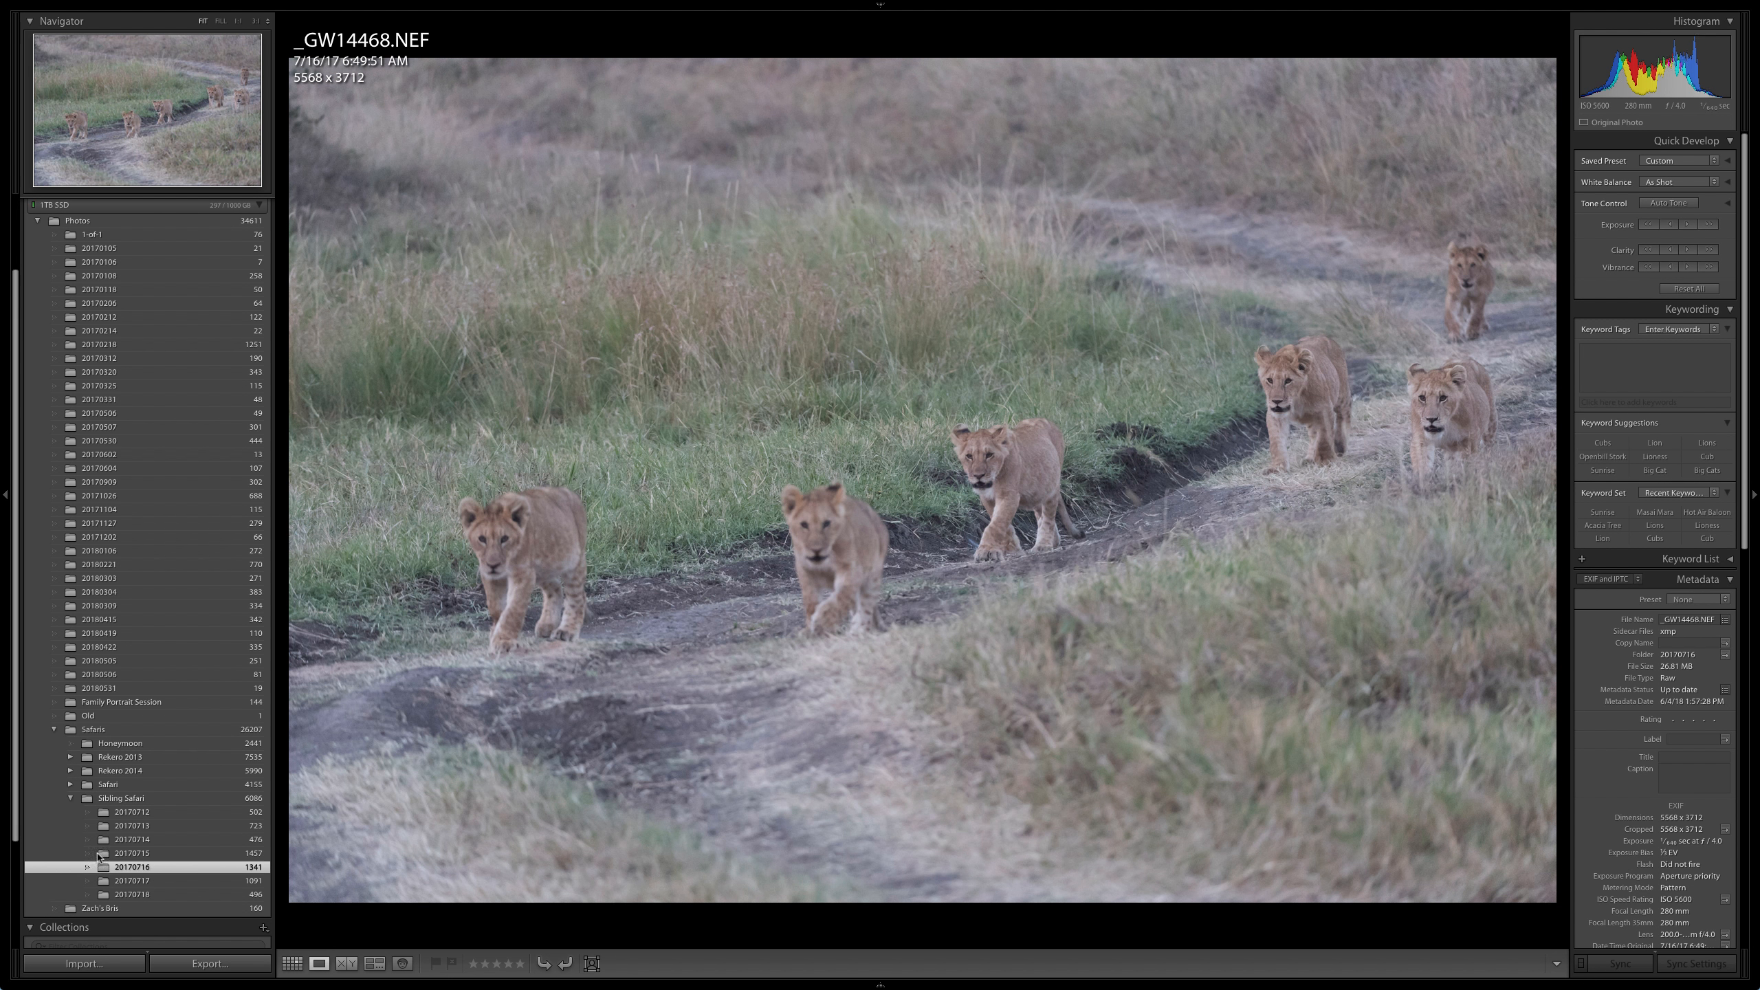
# - Show the folder's photos as a grid, select all of them and go to the Map module
pyautogui.press('Right')
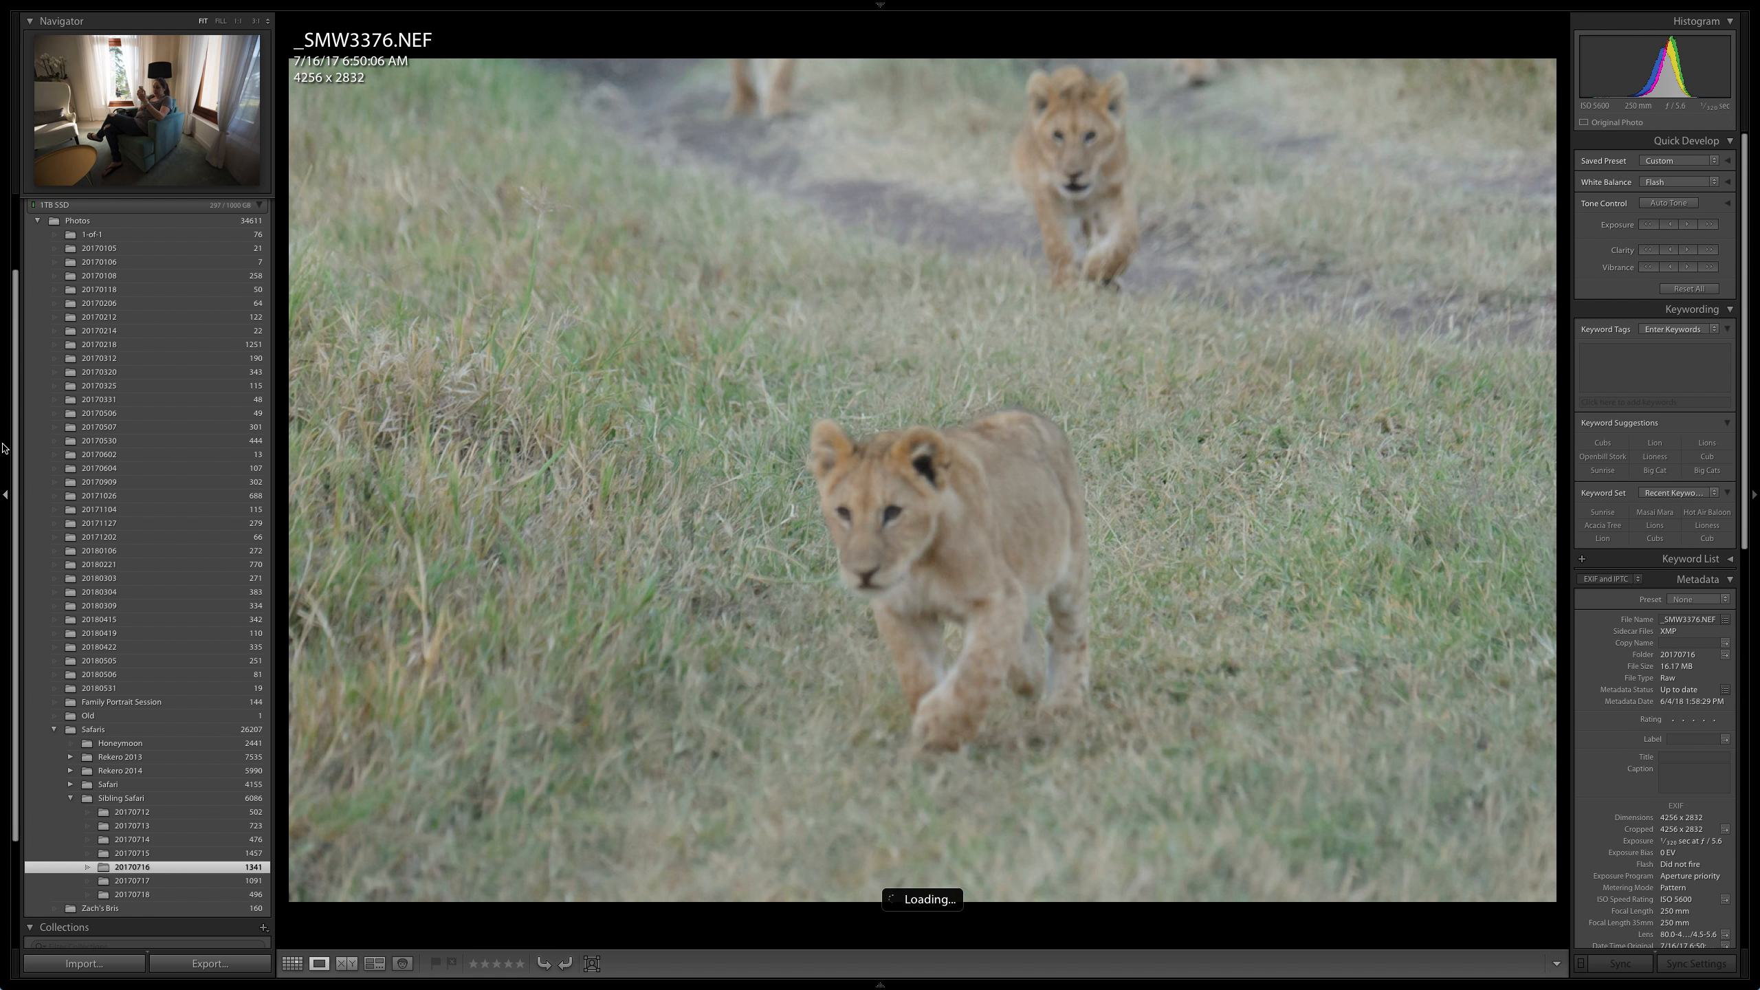
pyautogui.press('g')
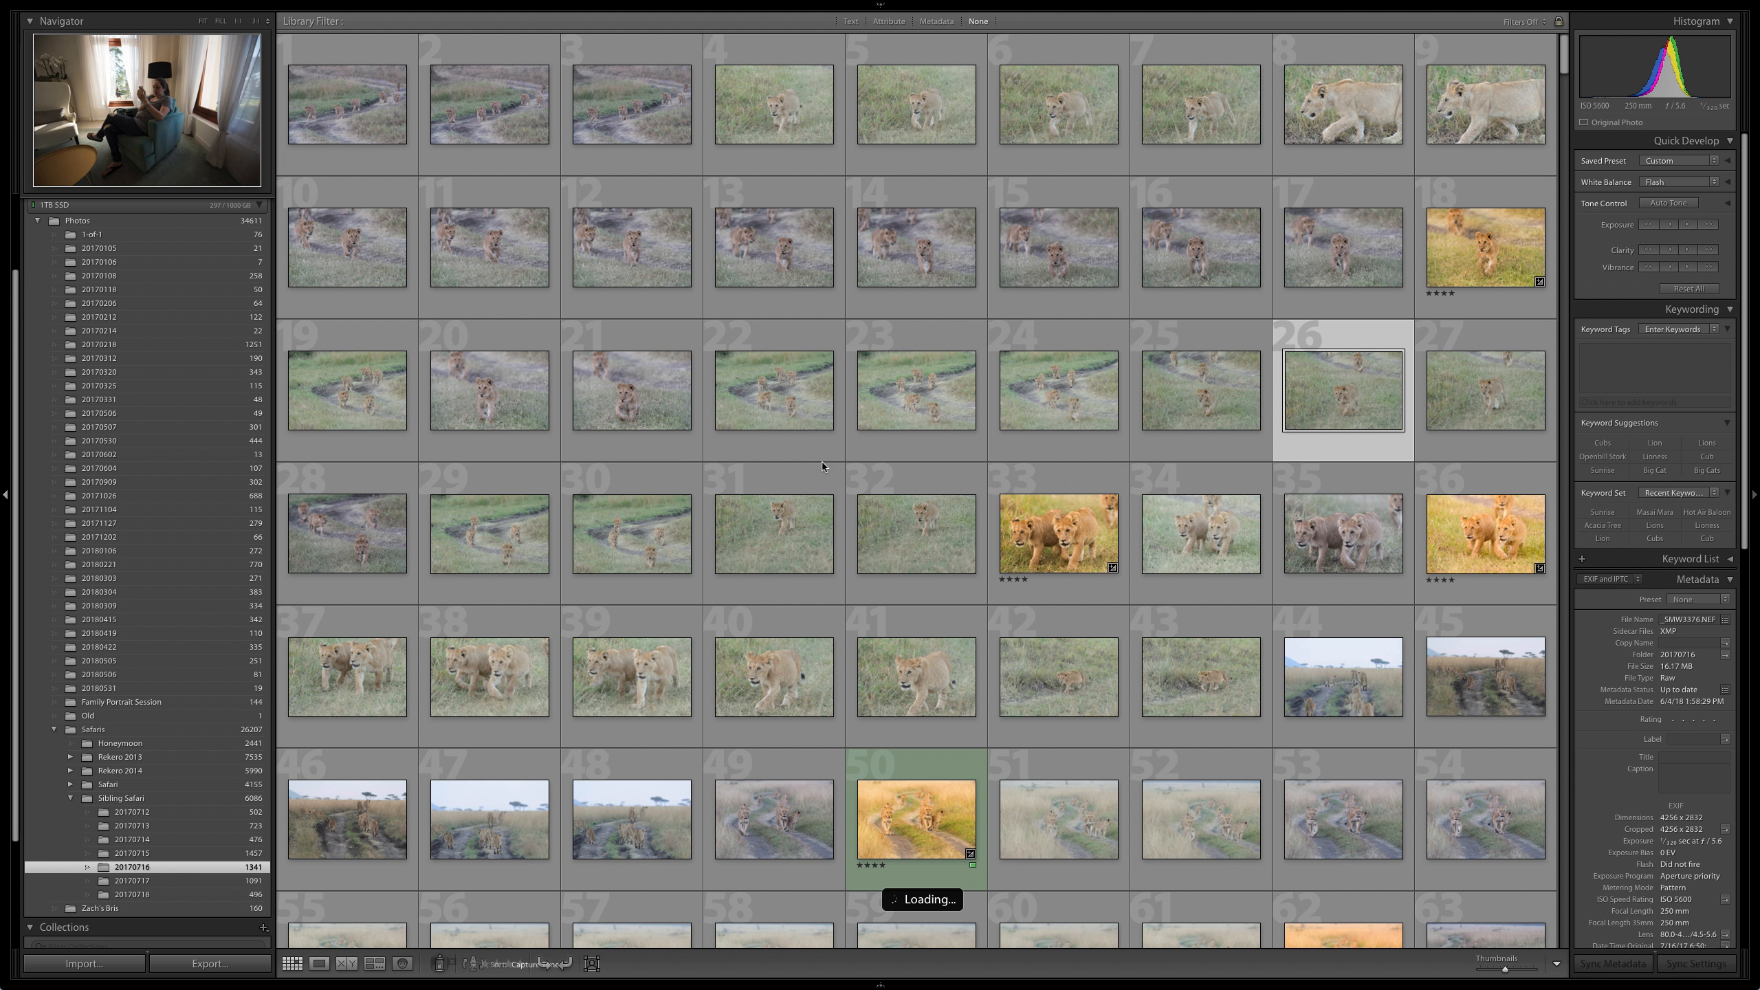
pyautogui.press('j')
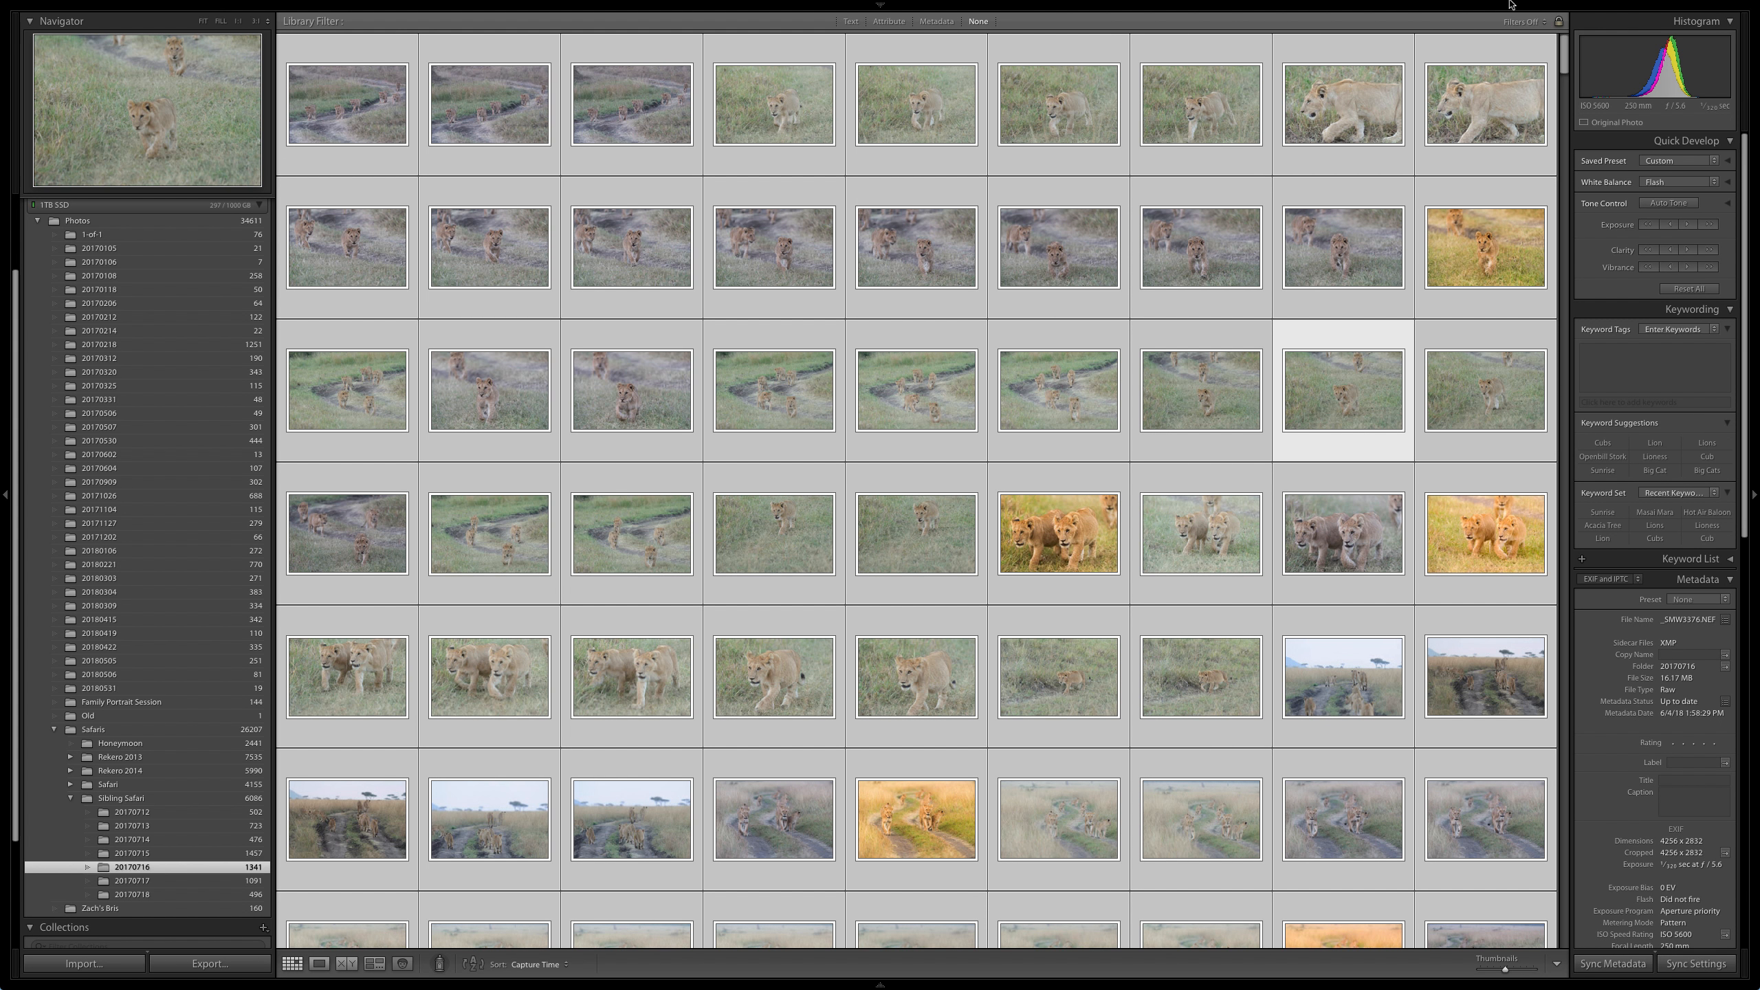
pyautogui.press('j')
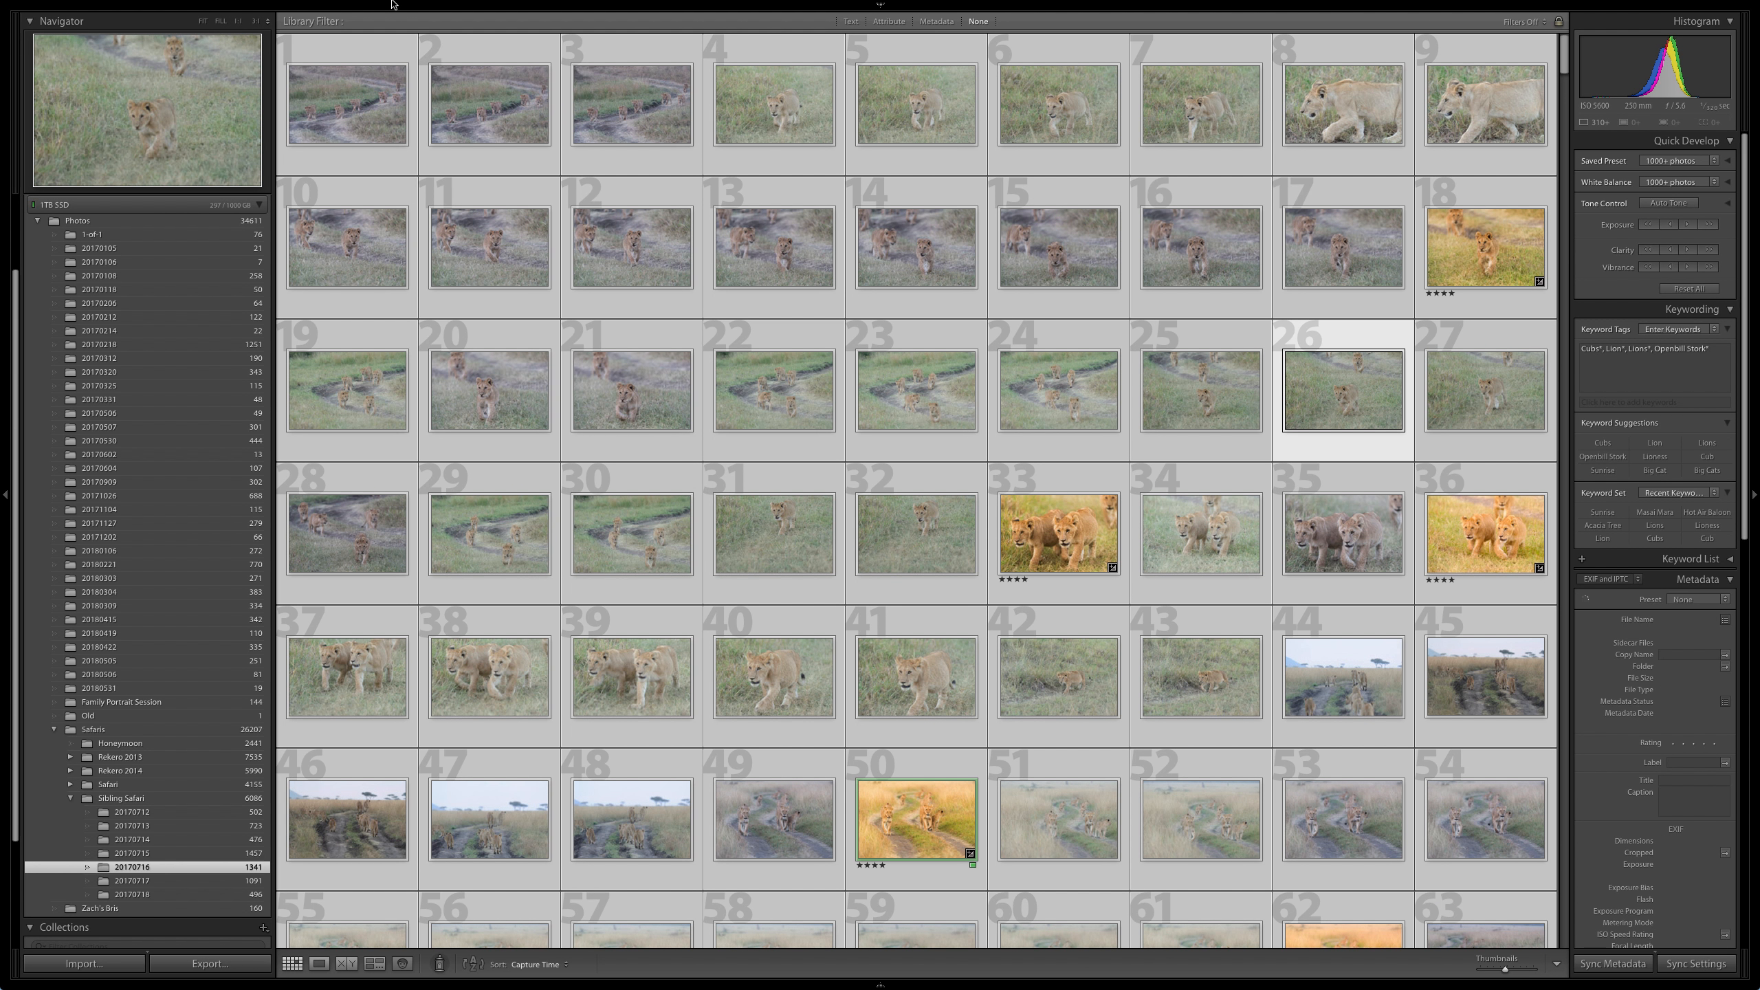
pyautogui.moveTo(393, 5)
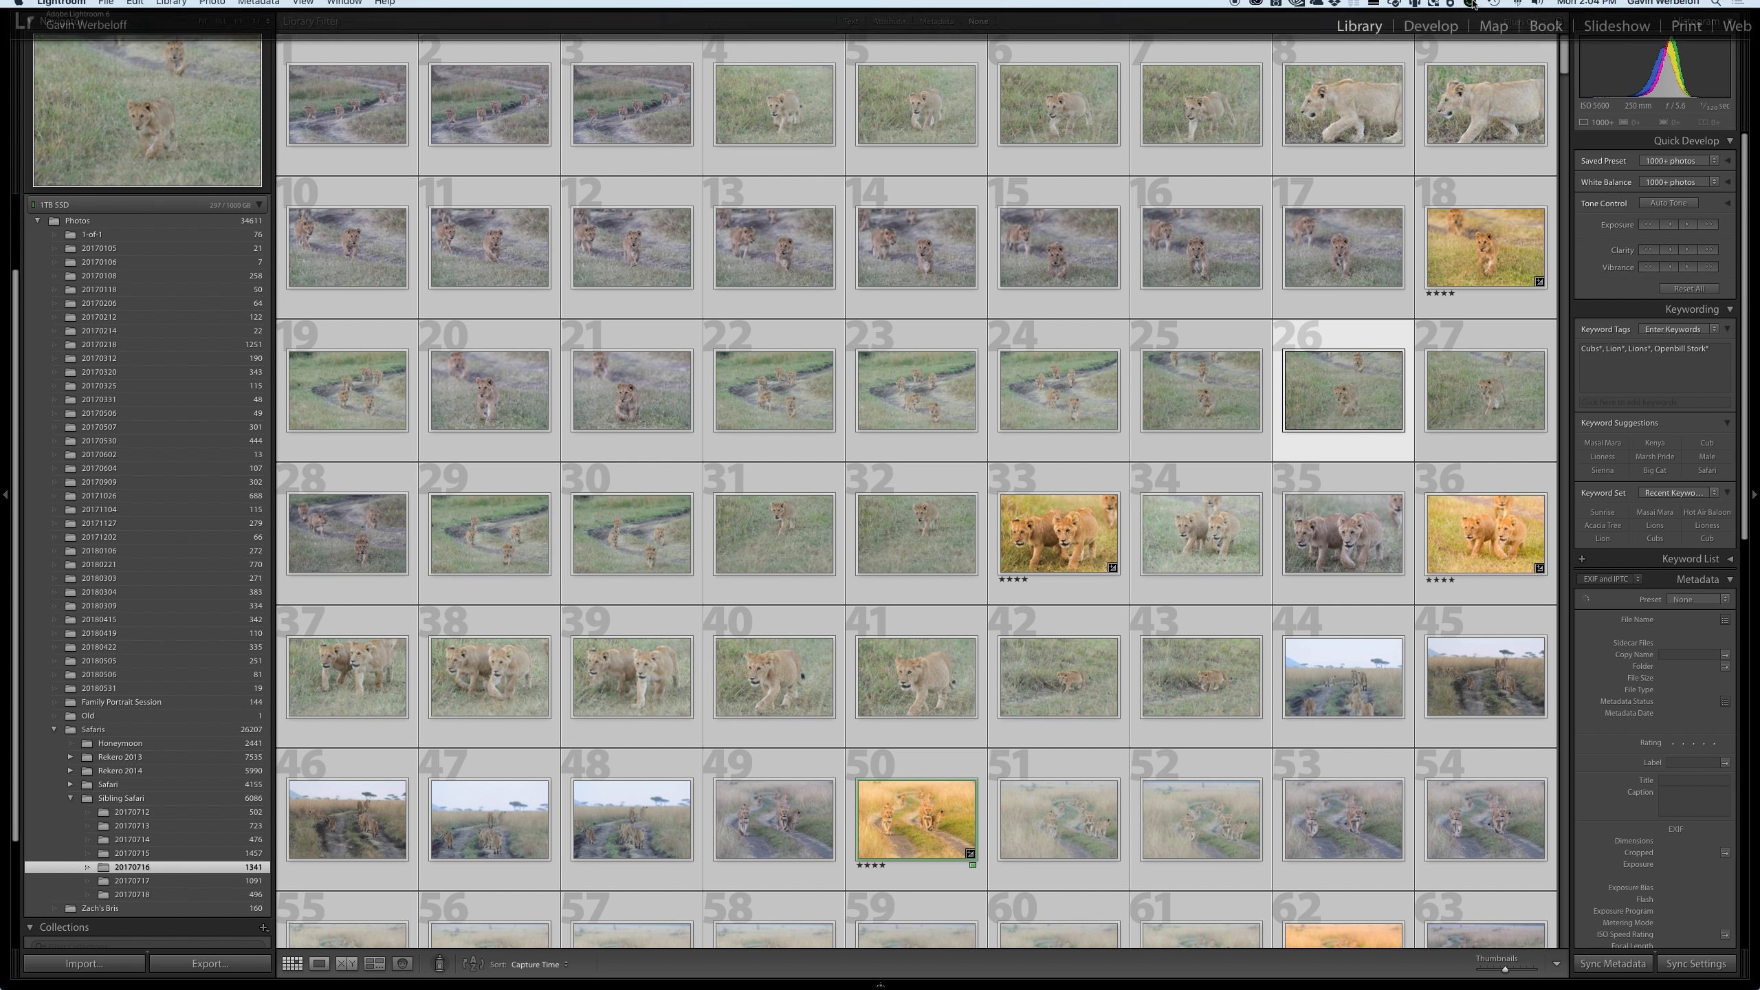
pyautogui.click(1490, 28)
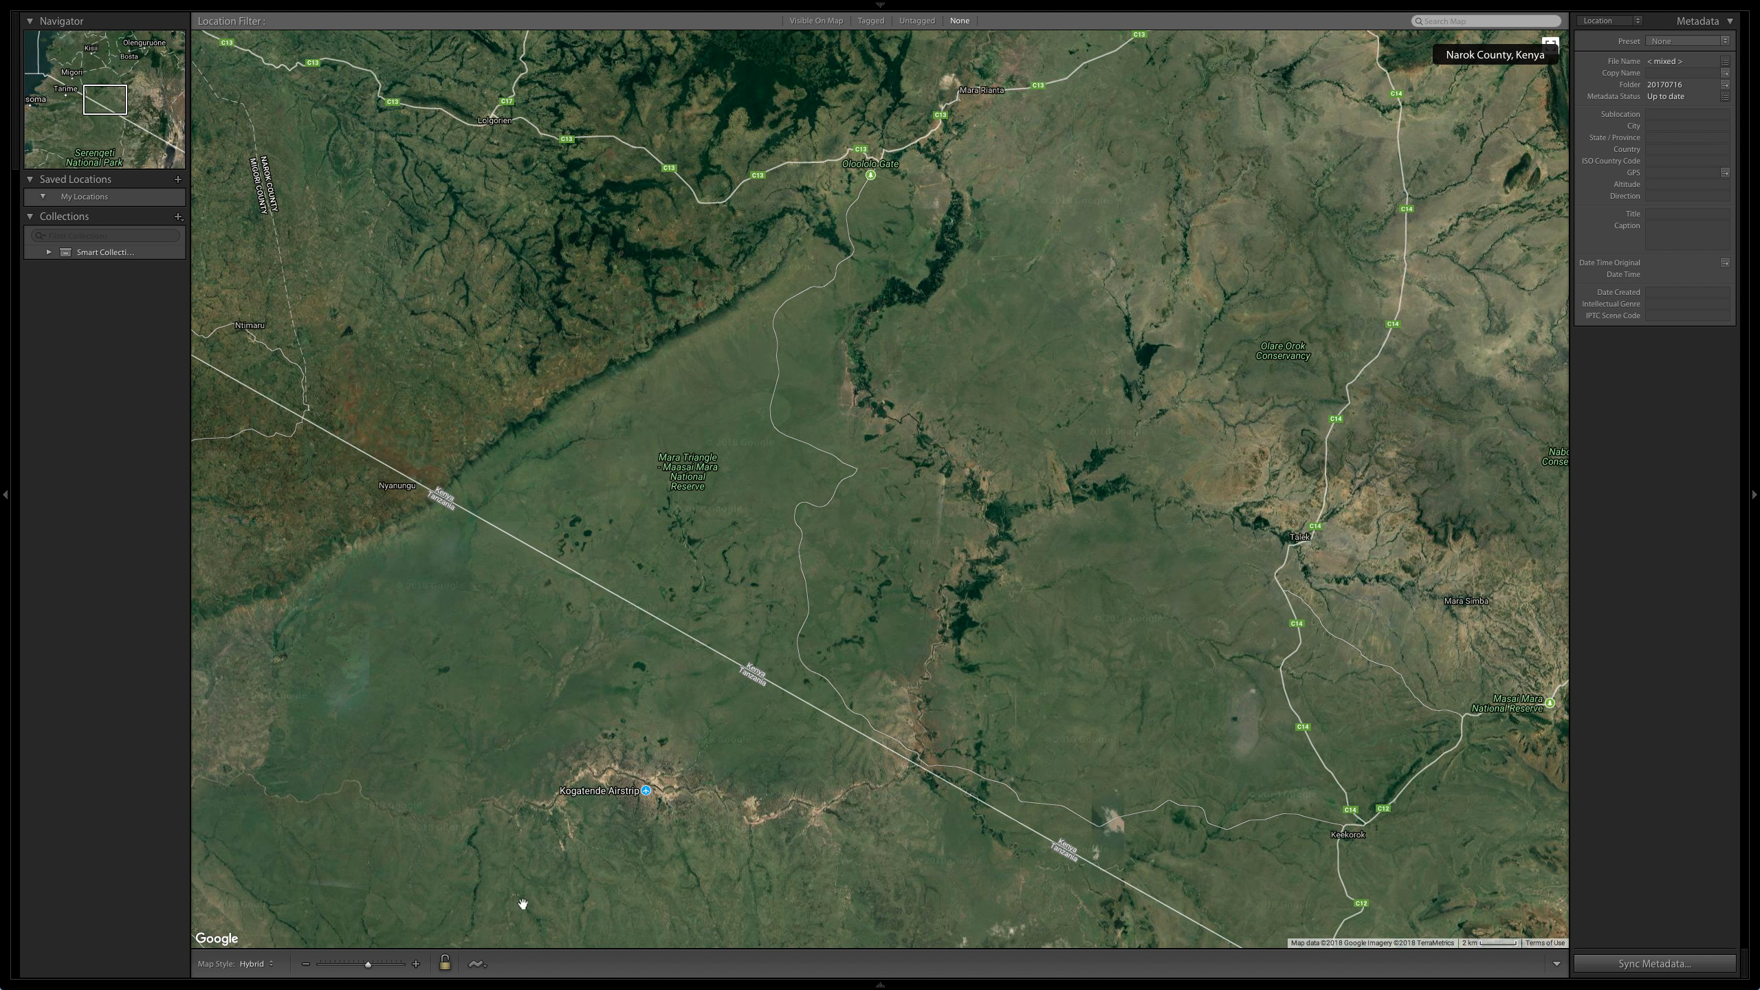
# - Load the tracklog July 16 2017.GPX from the Desktop onto the map
pyautogui.click(483, 966)
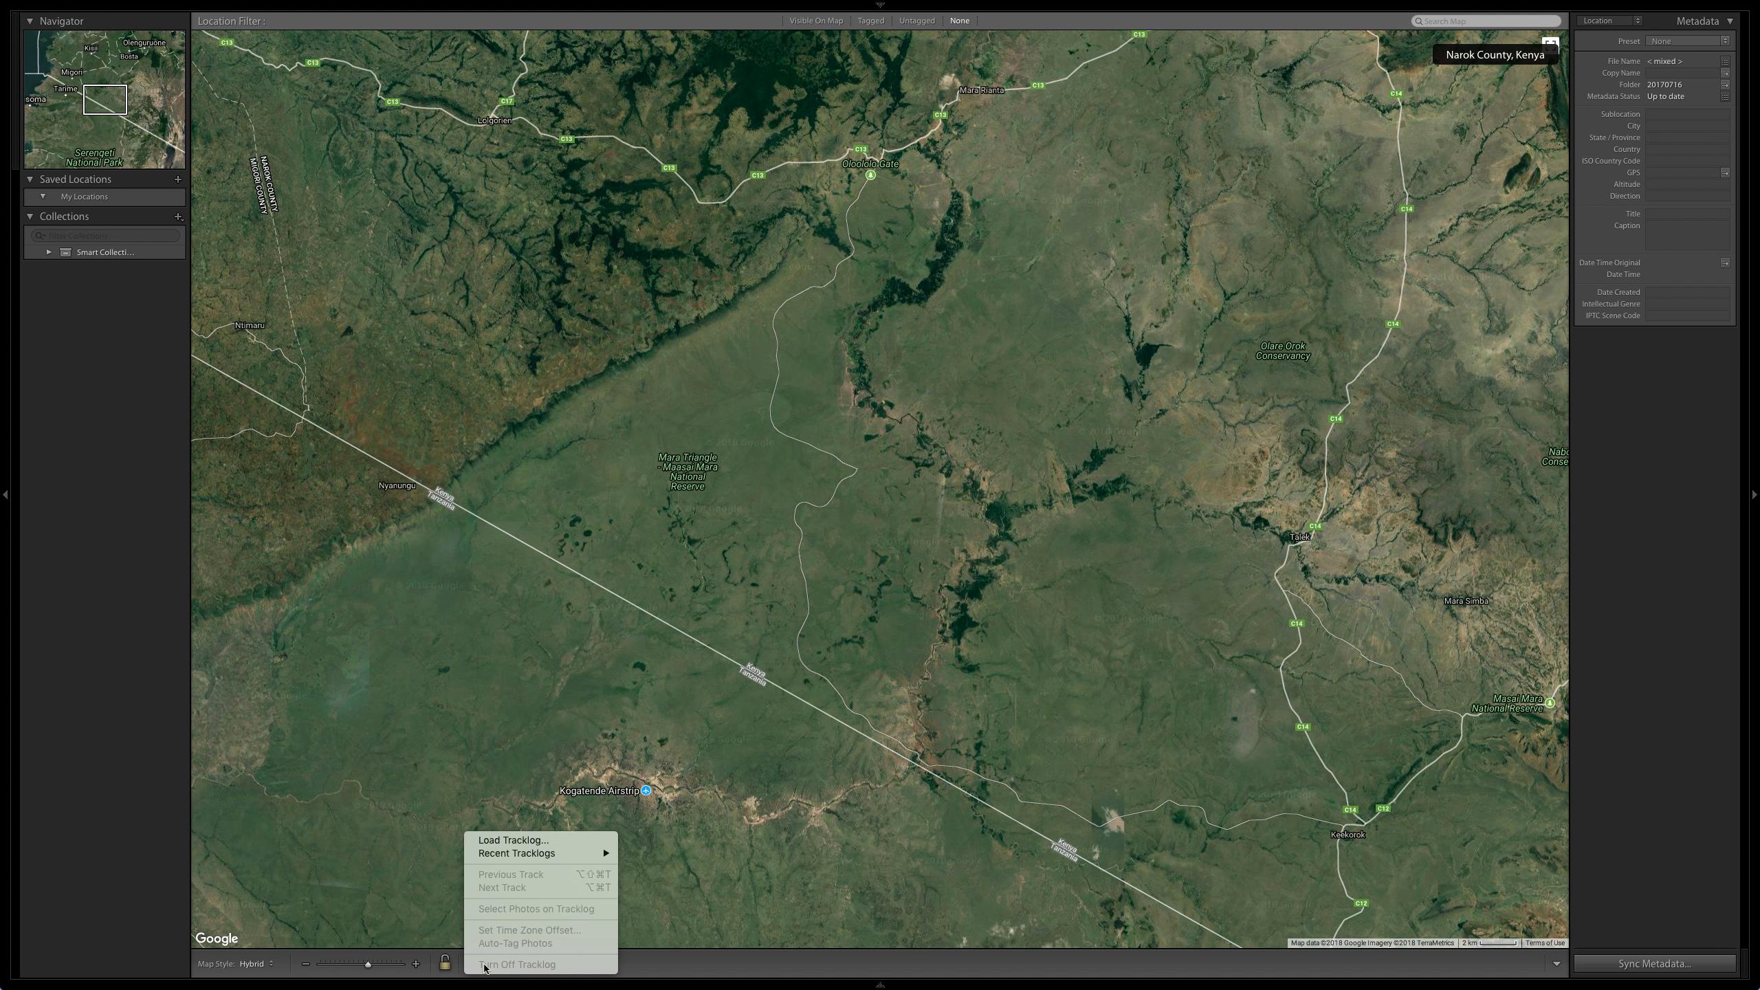
pyautogui.click(555, 842)
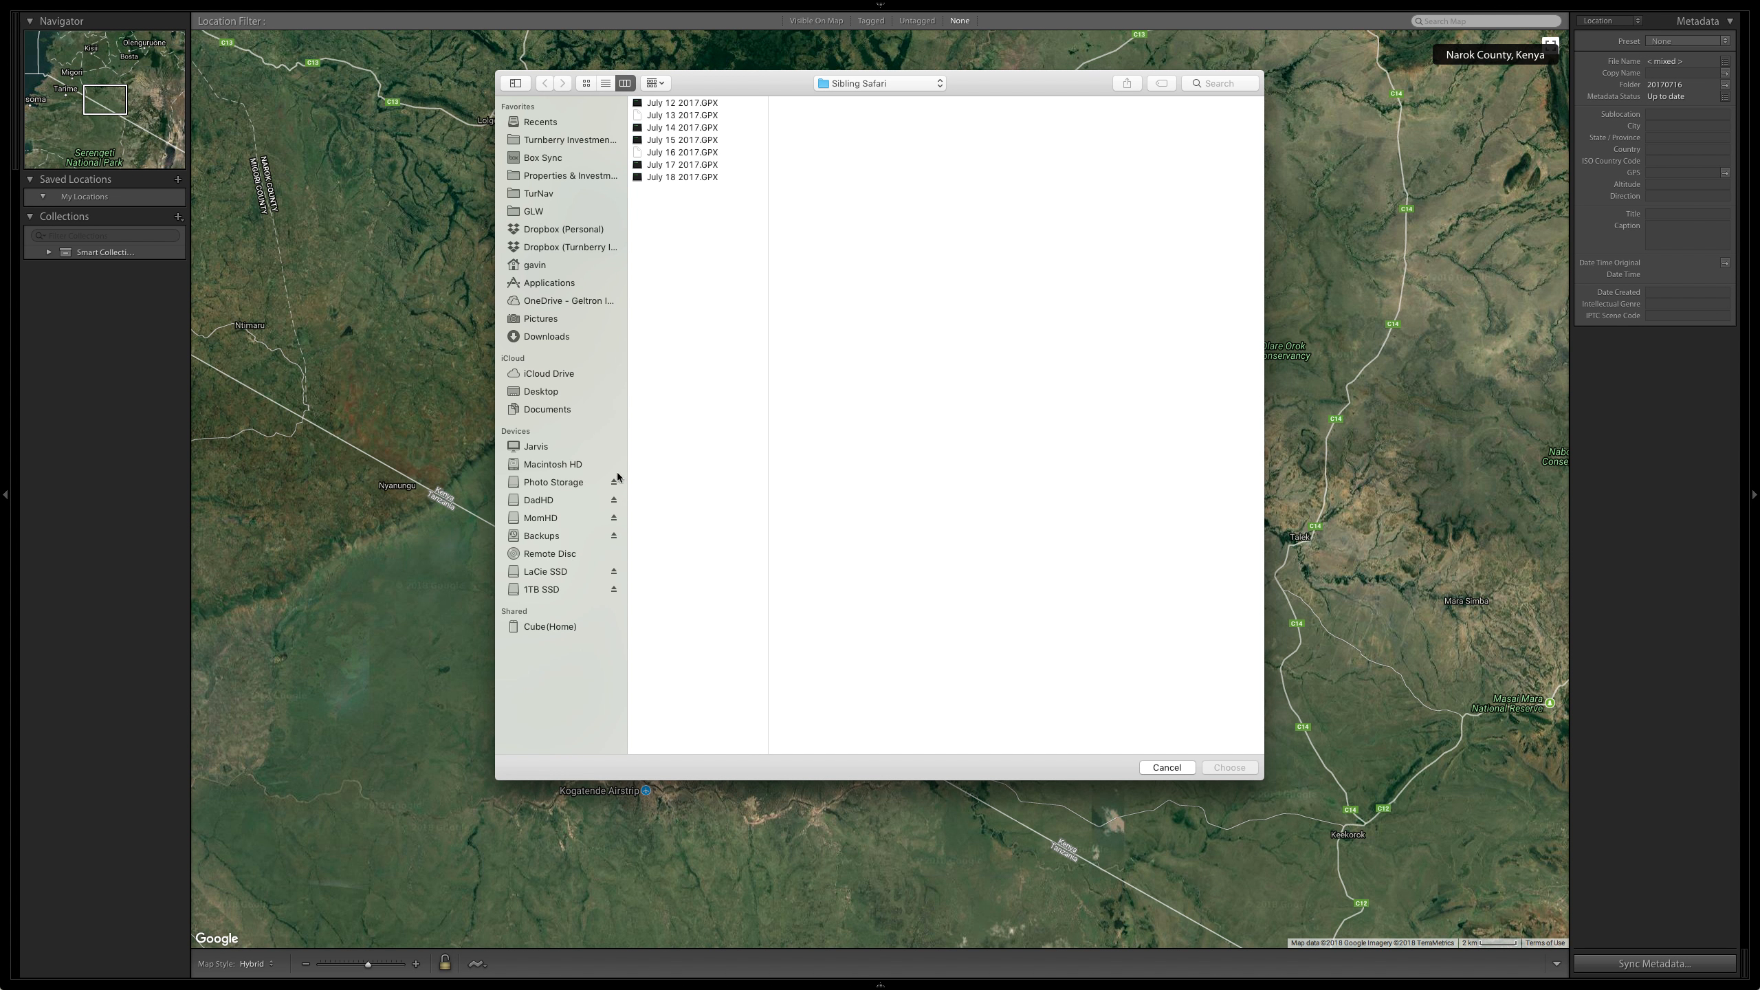
pyautogui.click(576, 391)
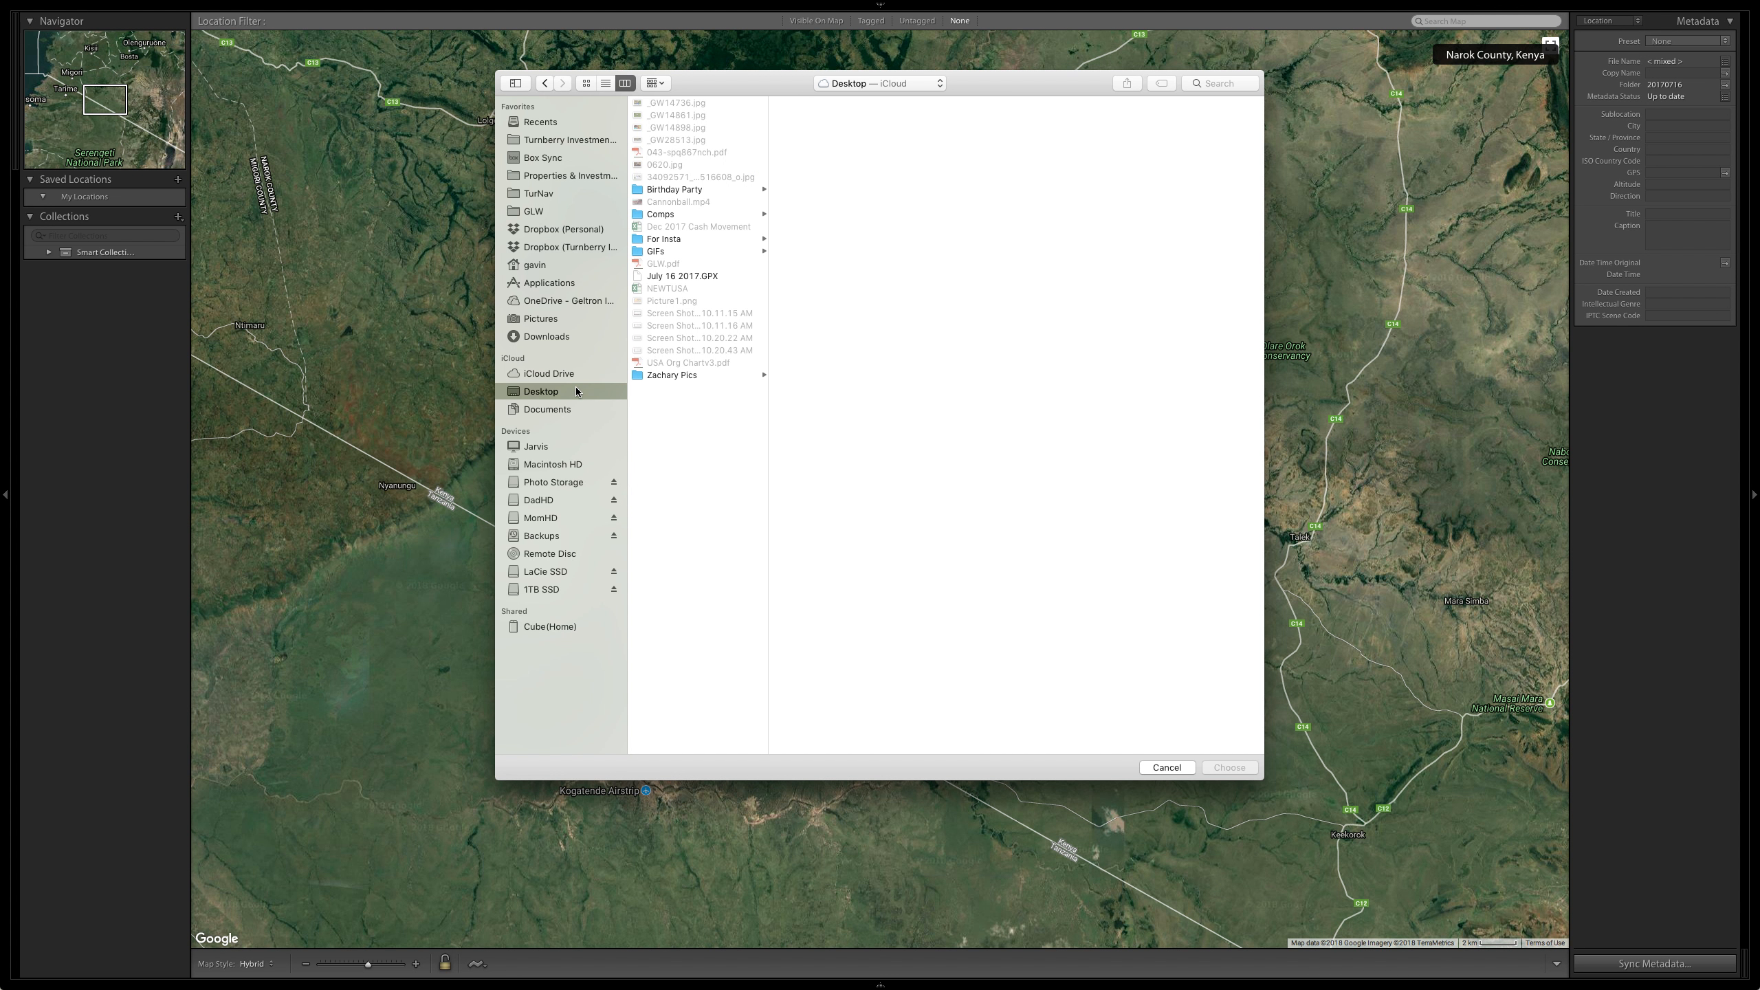
pyautogui.click(728, 276)
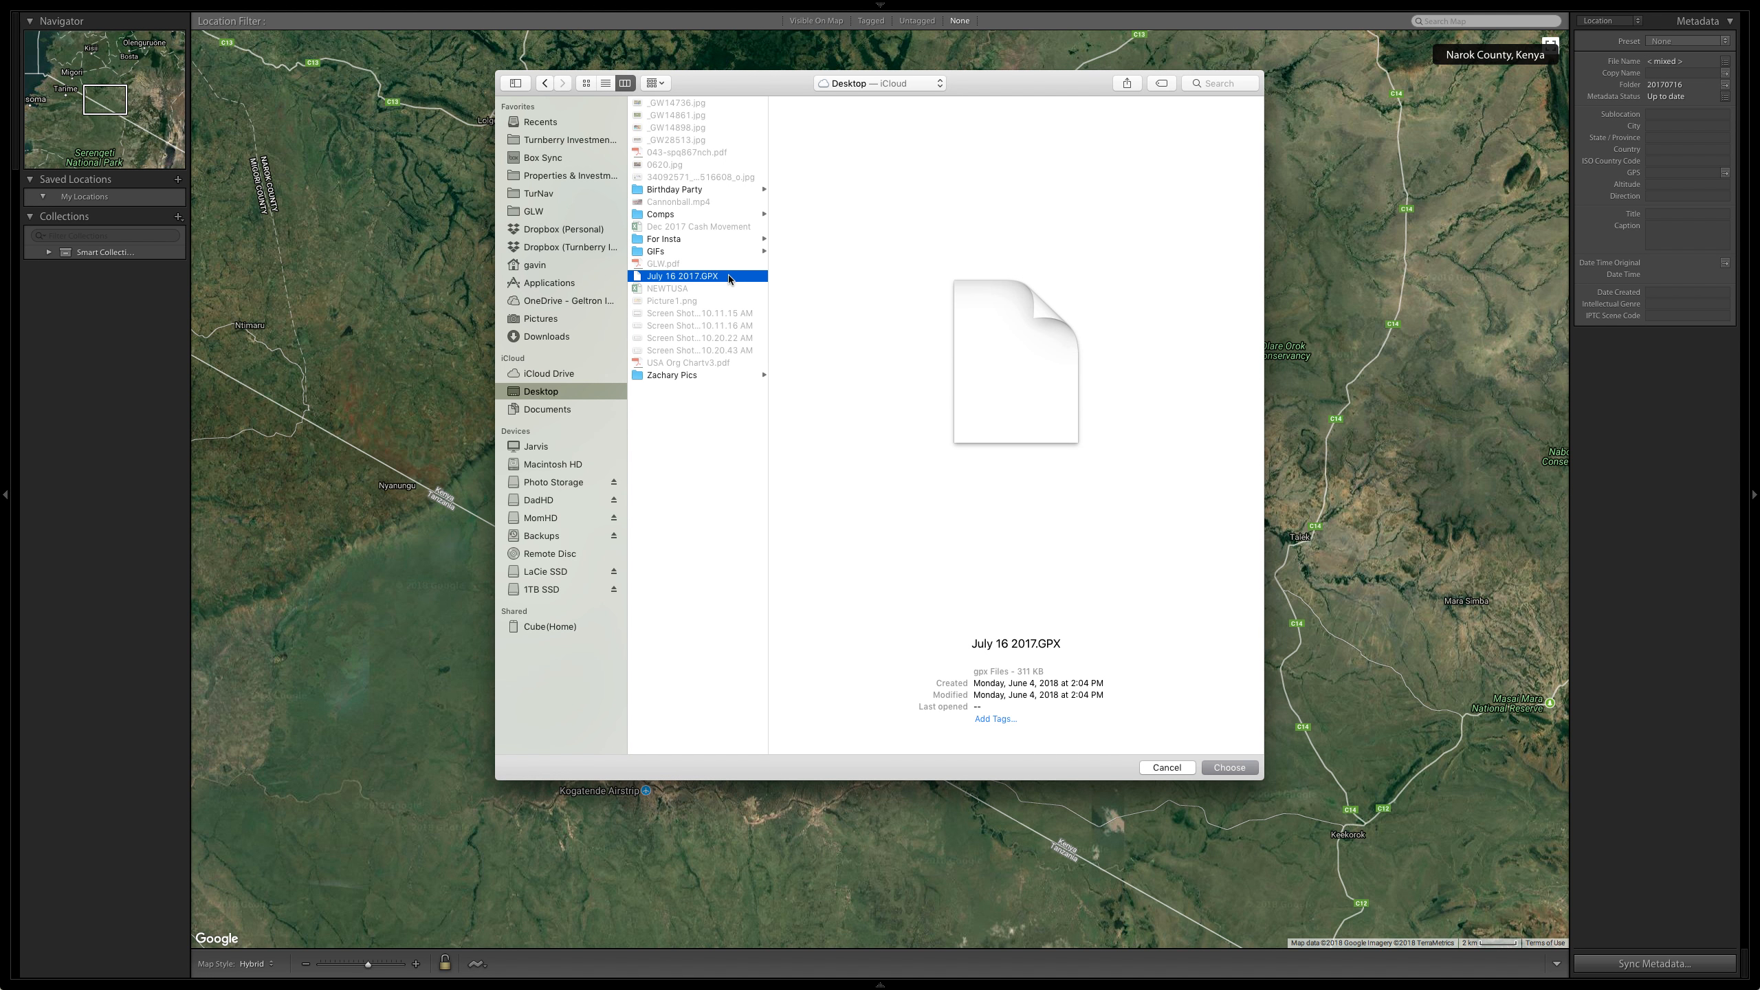
pyautogui.click(1221, 768)
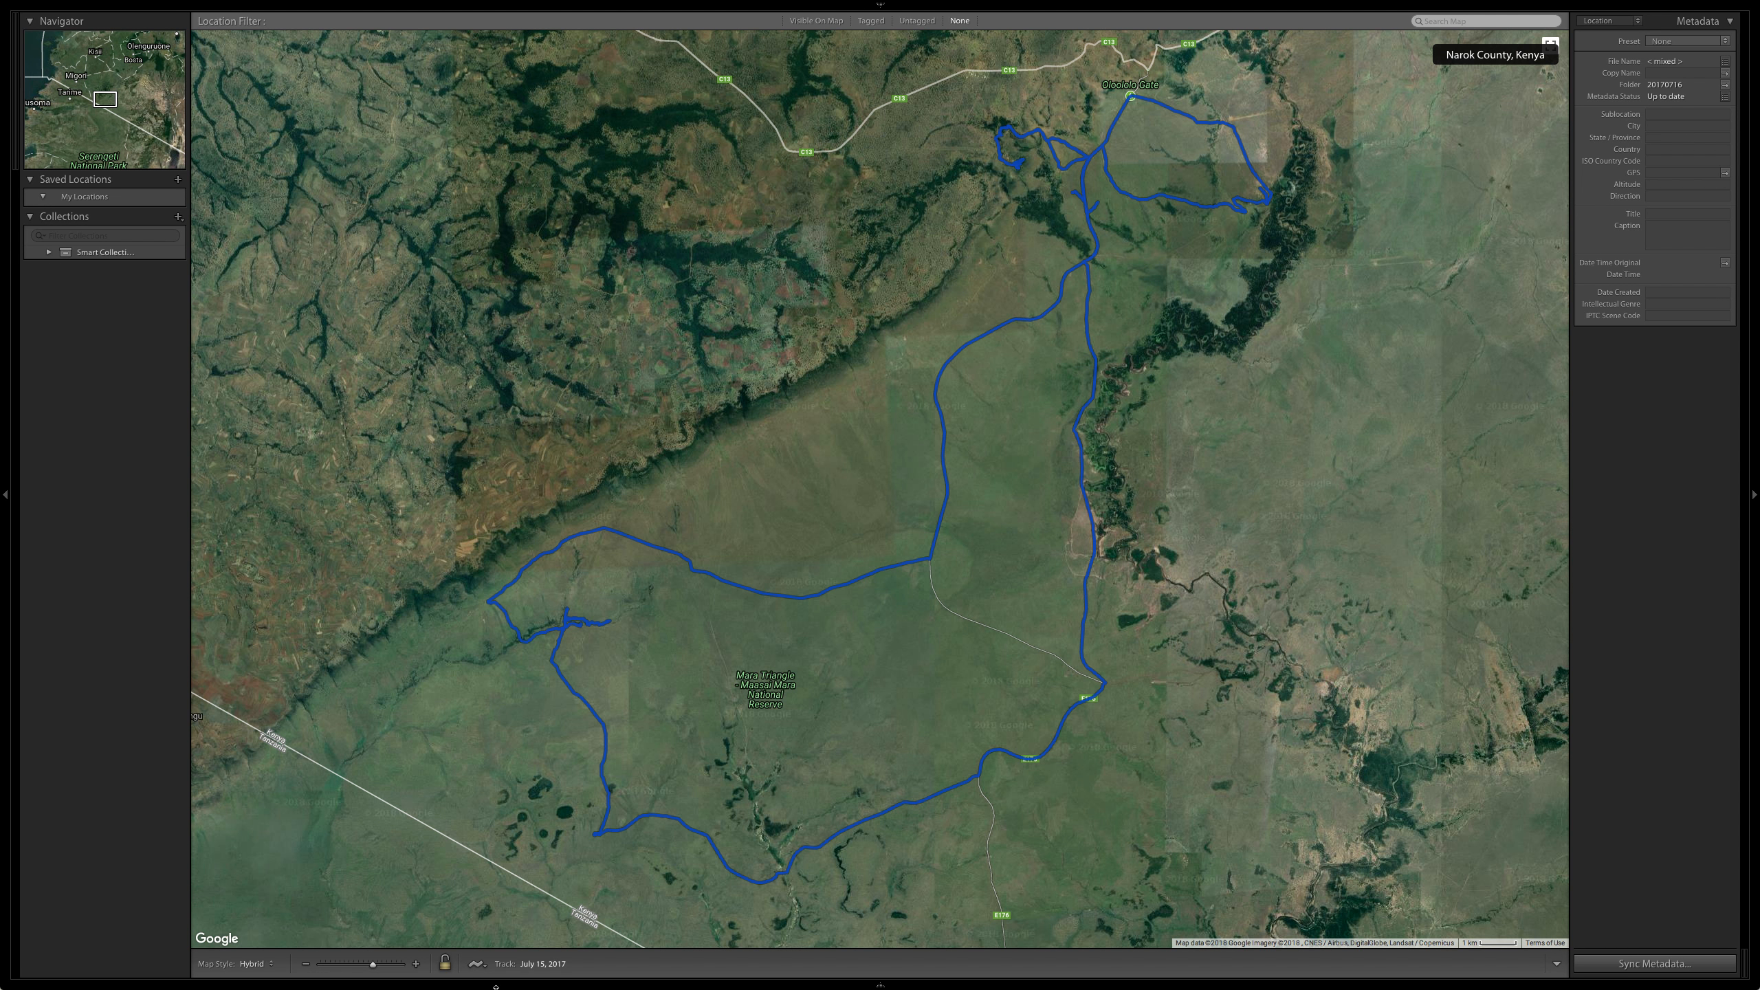
# - Set the tracklog's time zone offset to 7 hours and auto-tag the selected photos
pyautogui.click(476, 964)
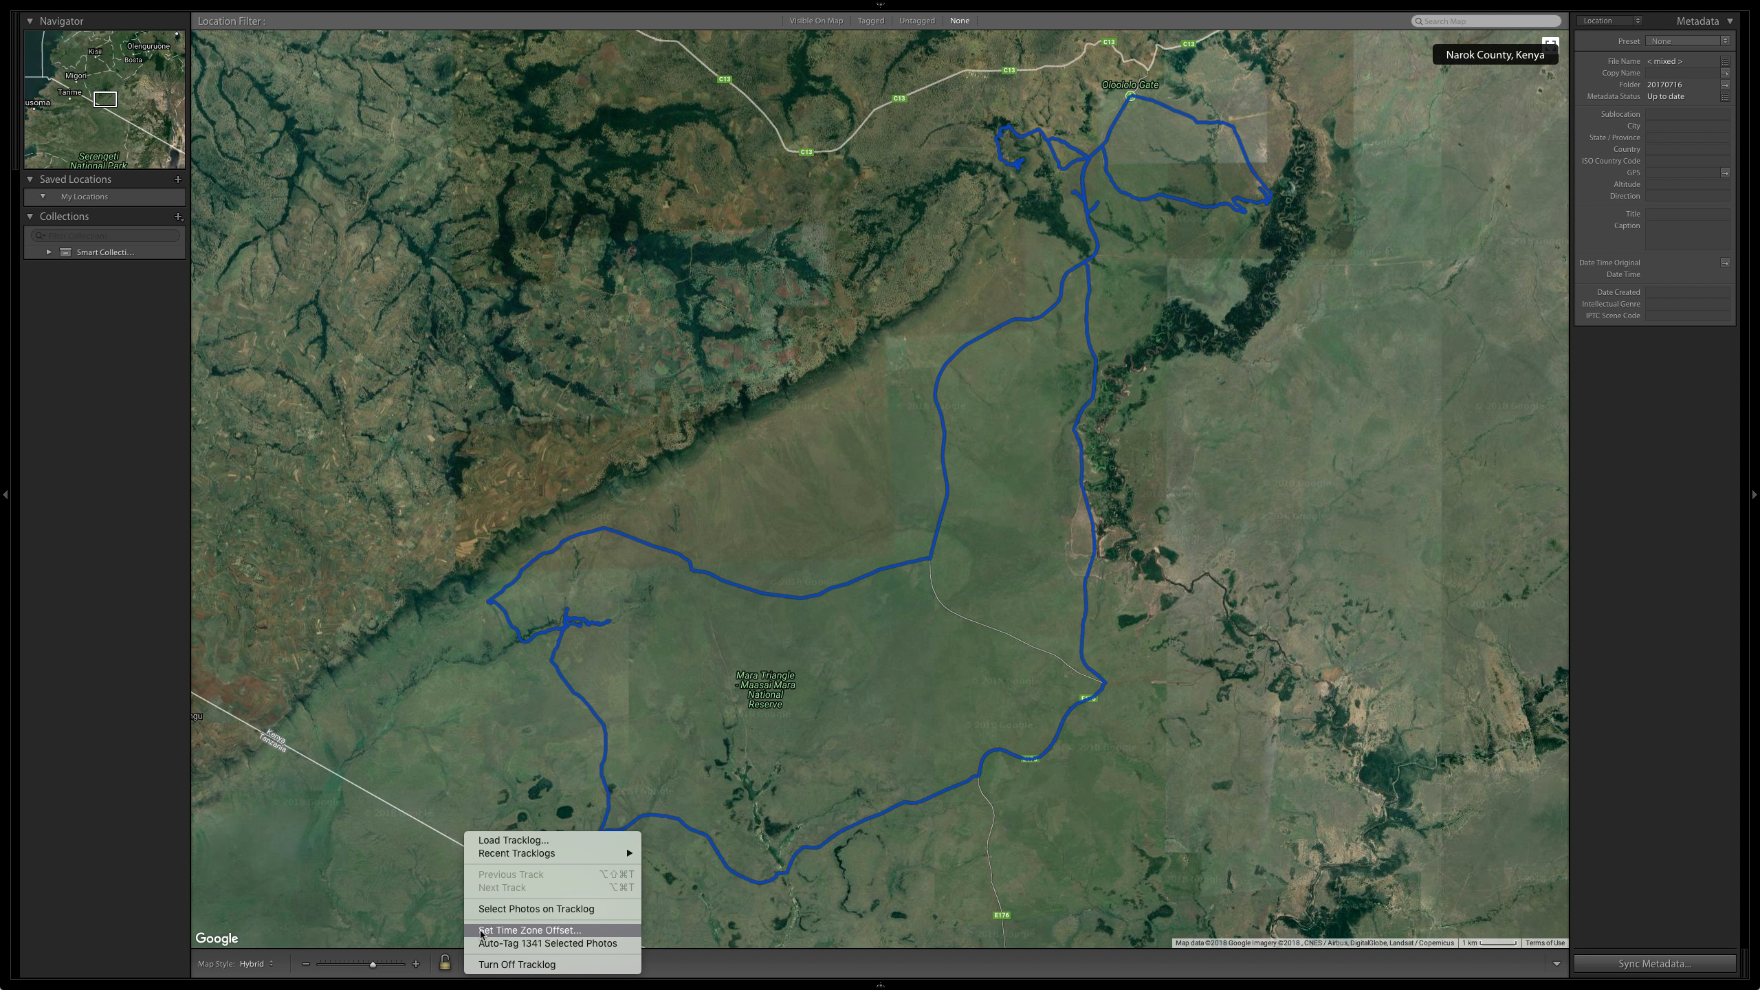
pyautogui.click(480, 931)
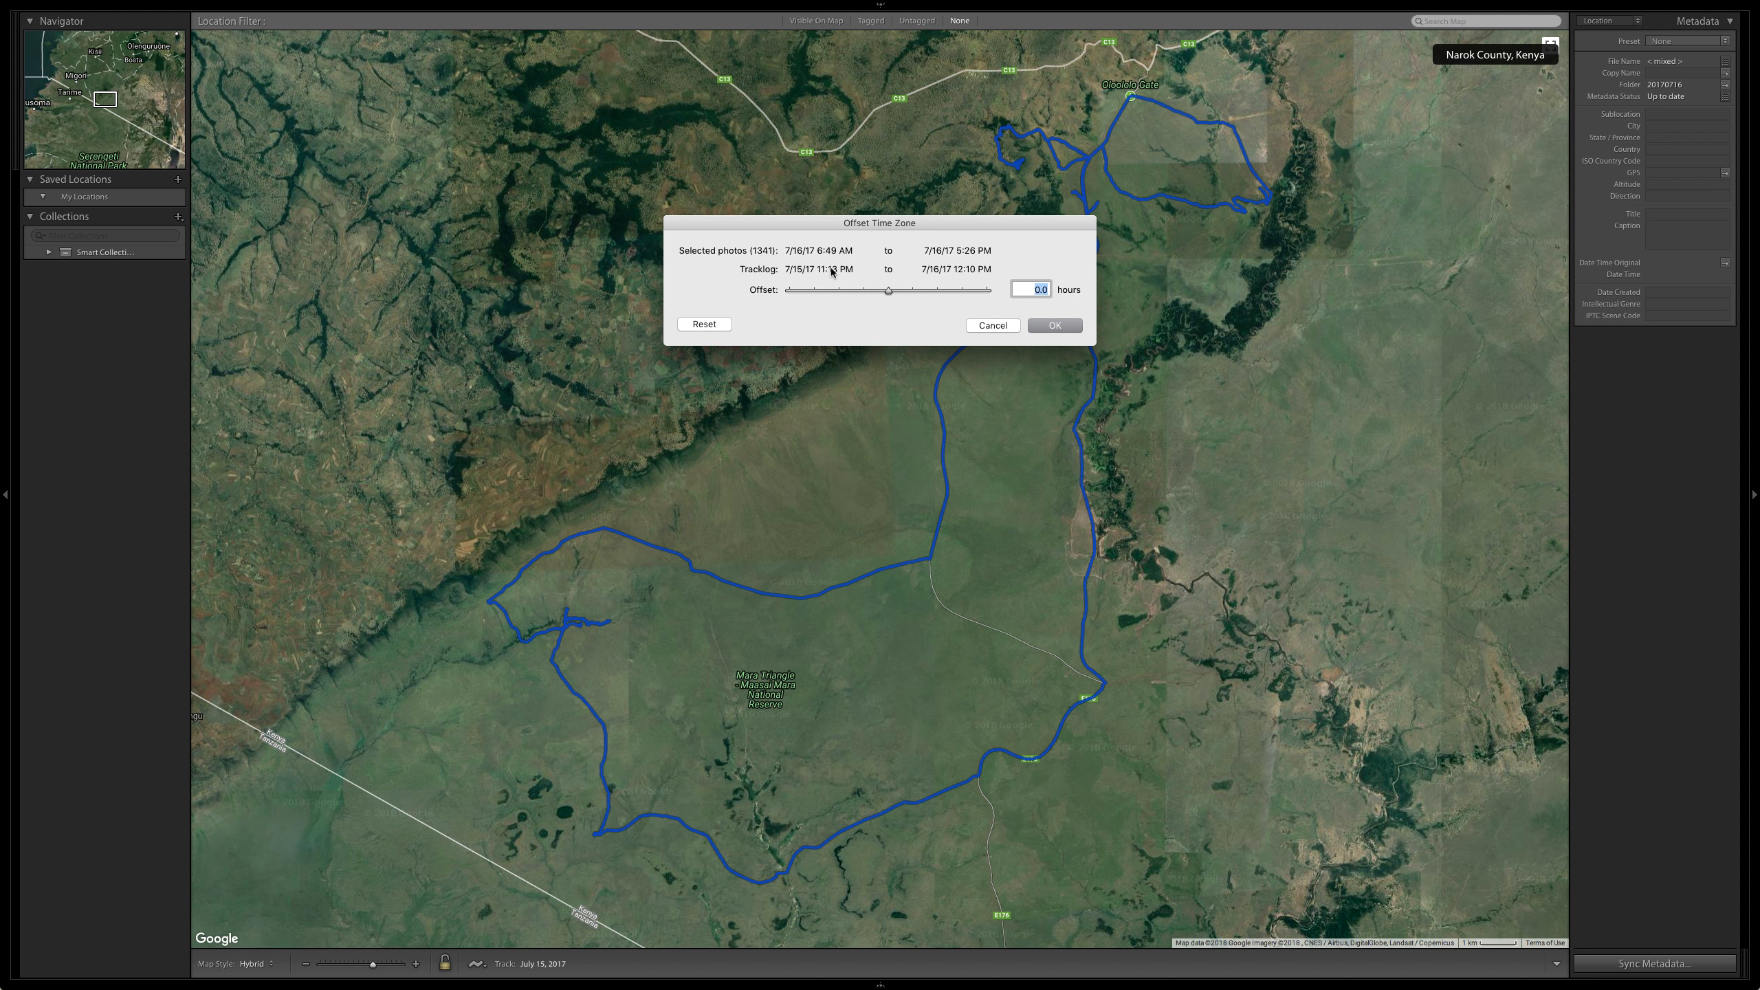
pyautogui.write('7')
pyautogui.click(1054, 326)
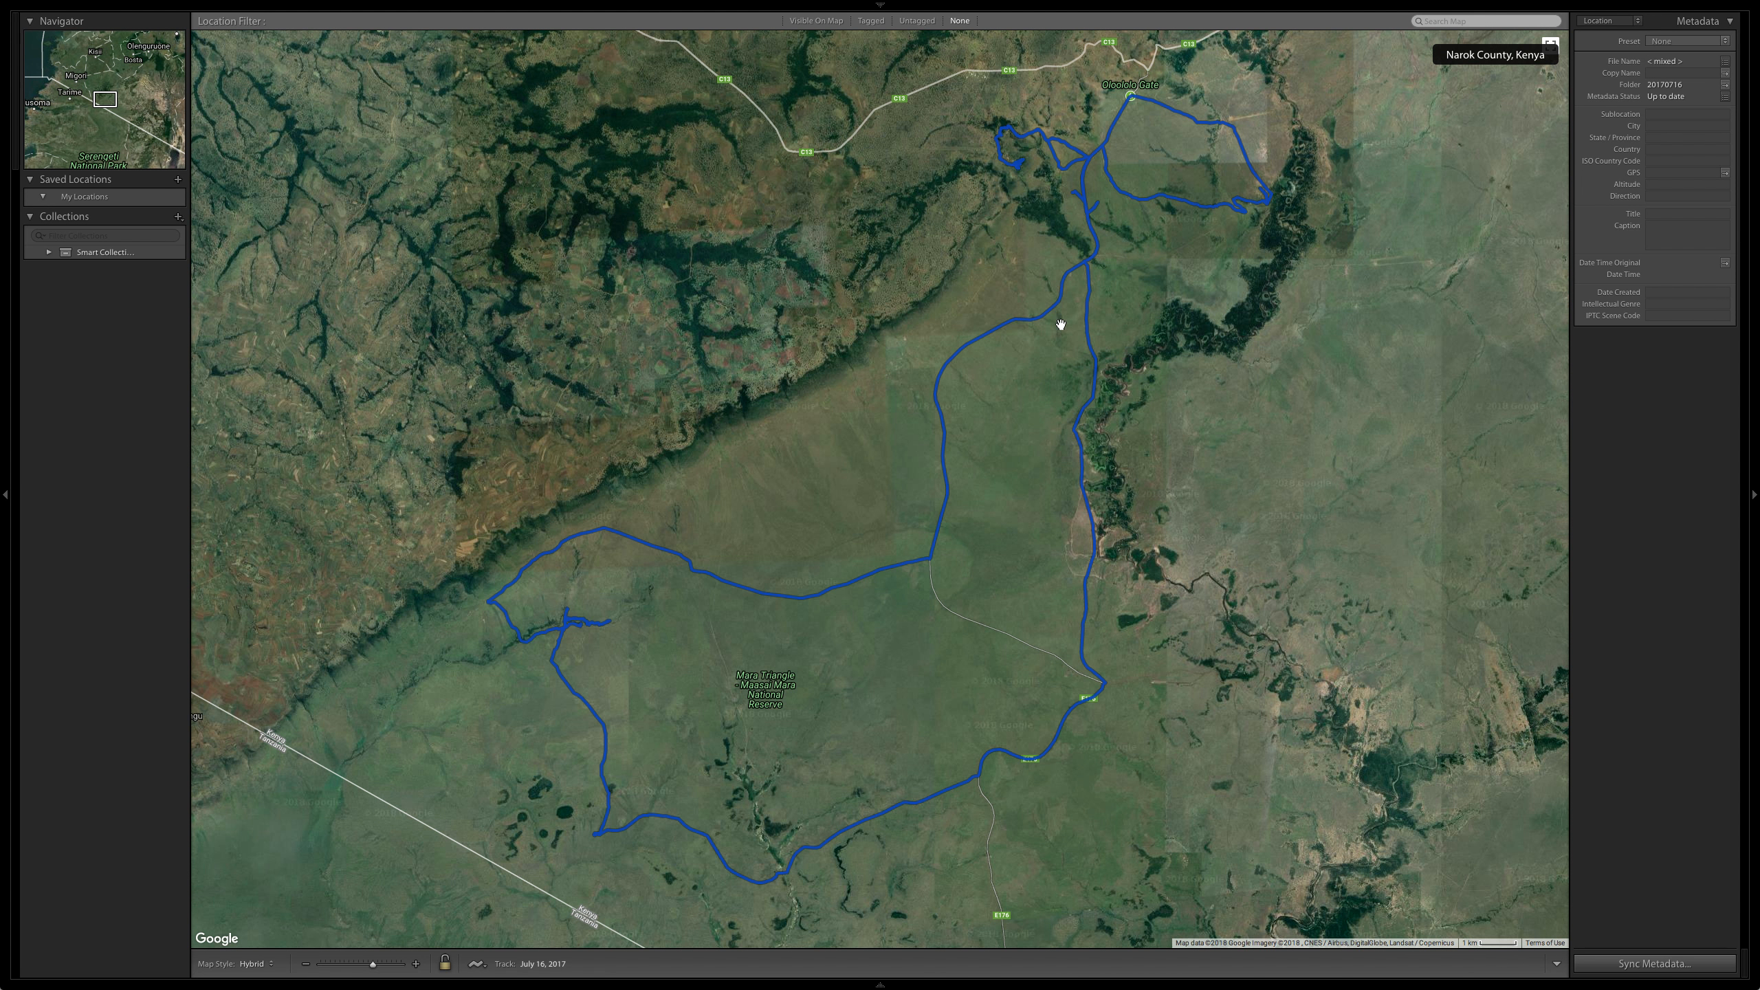
pyautogui.click(478, 965)
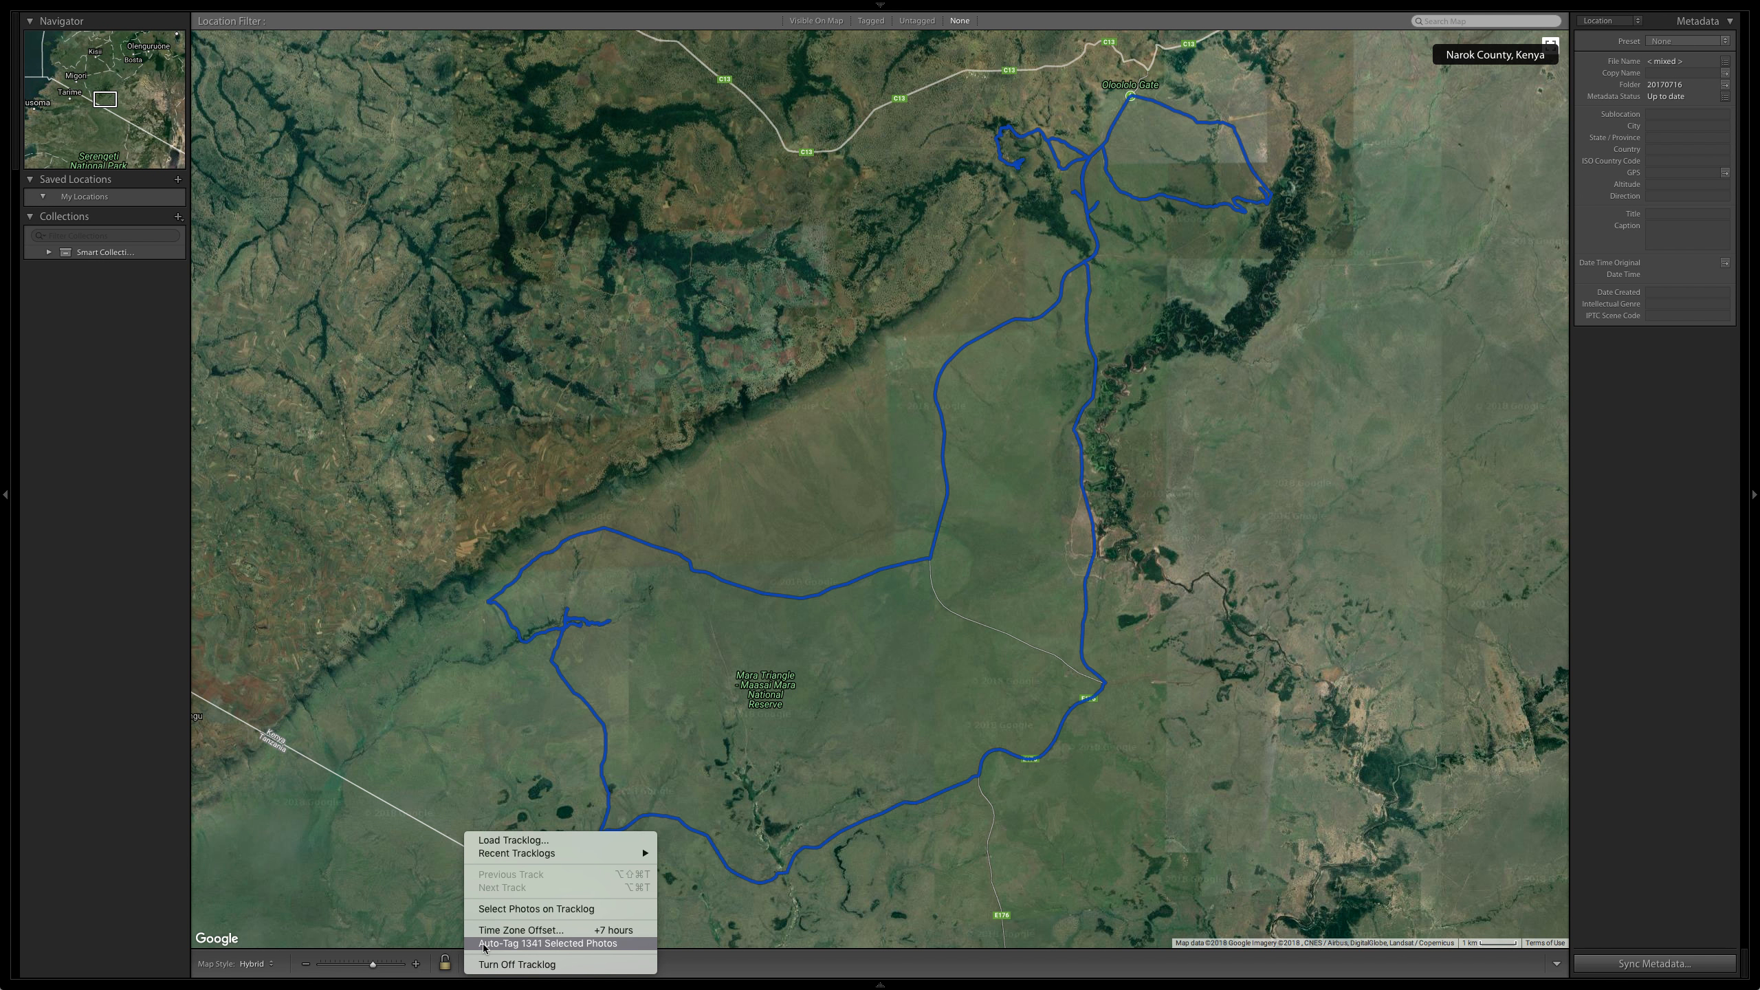
pyautogui.click(485, 943)
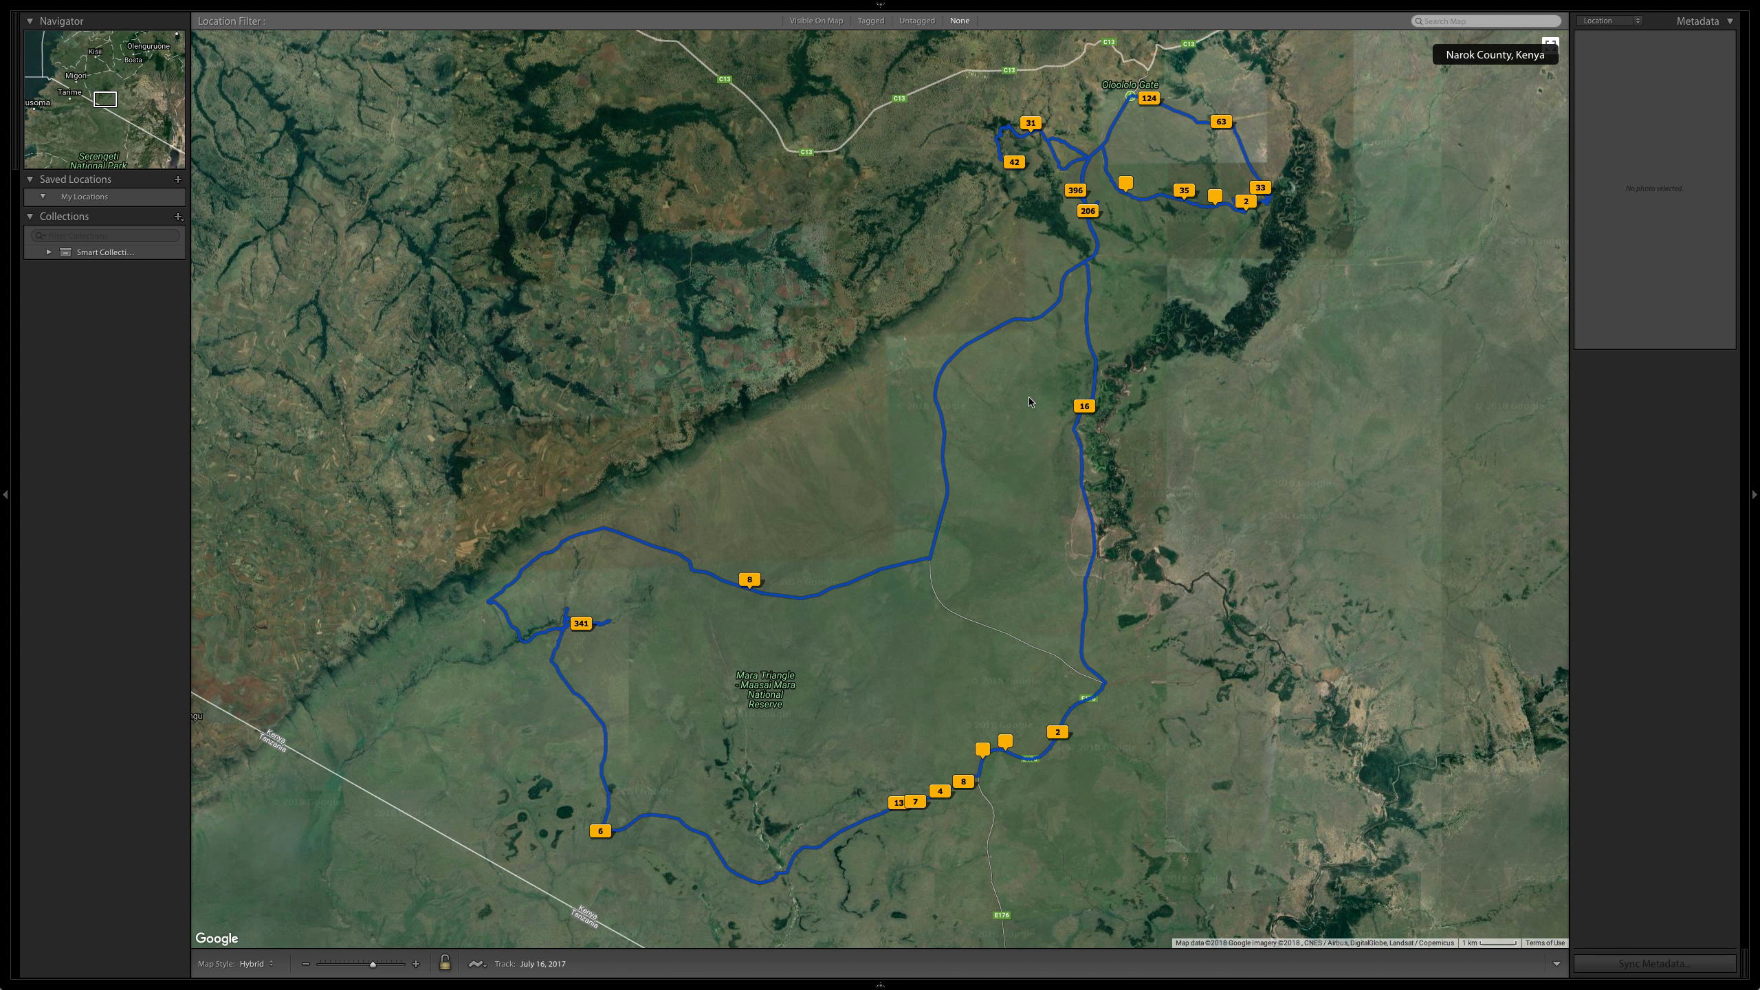
# - Look closer at the photo cluster on the northern part of the track and preview the photos at the 51-photo marker
pyautogui.scroll(5, 1019, 427)
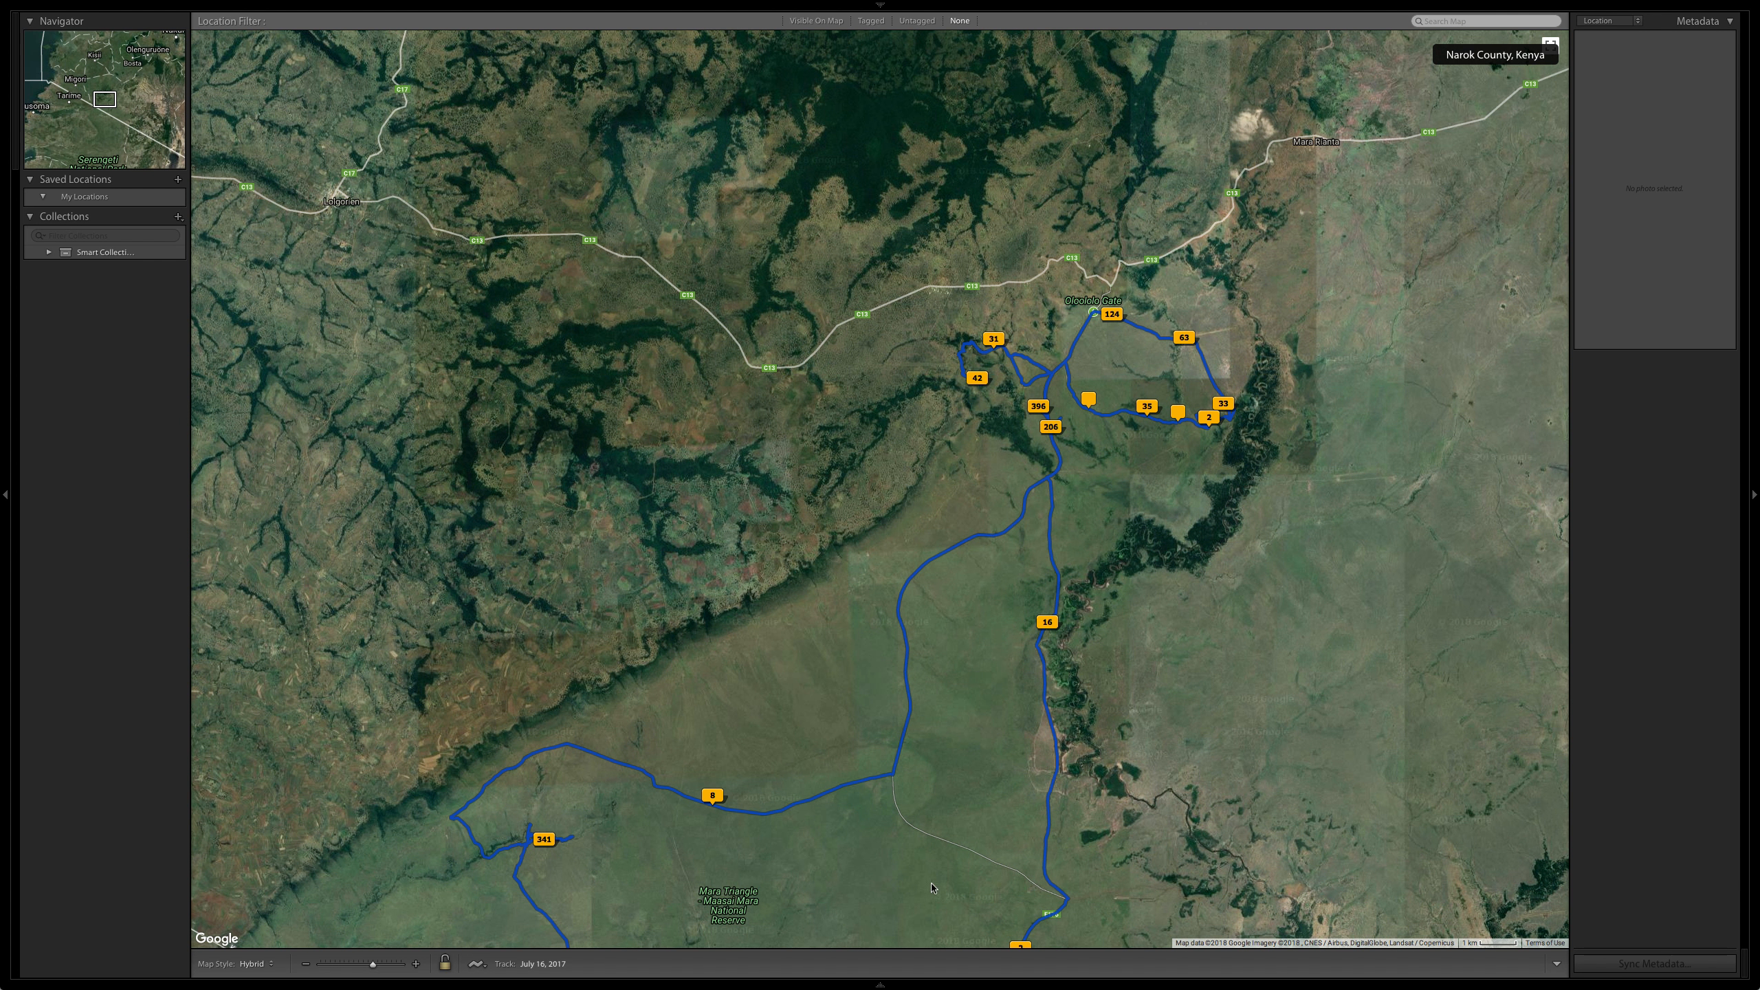
pyautogui.doubleClick(1067, 397)
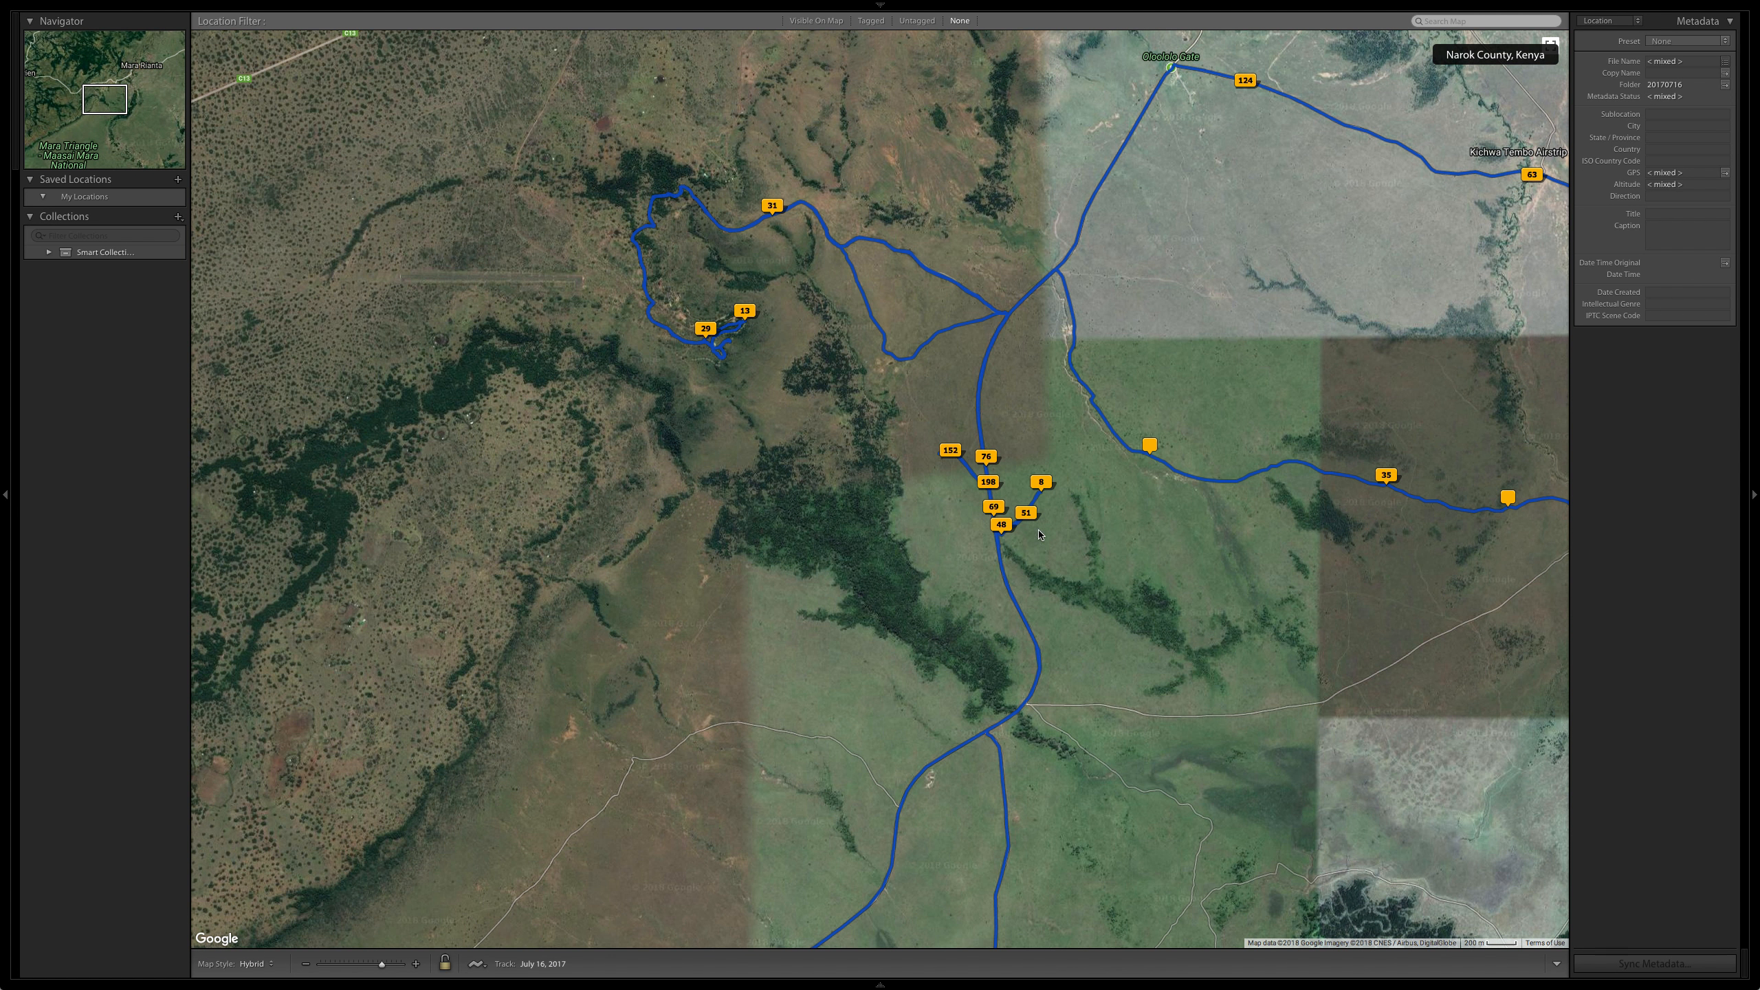
pyautogui.click(1031, 518)
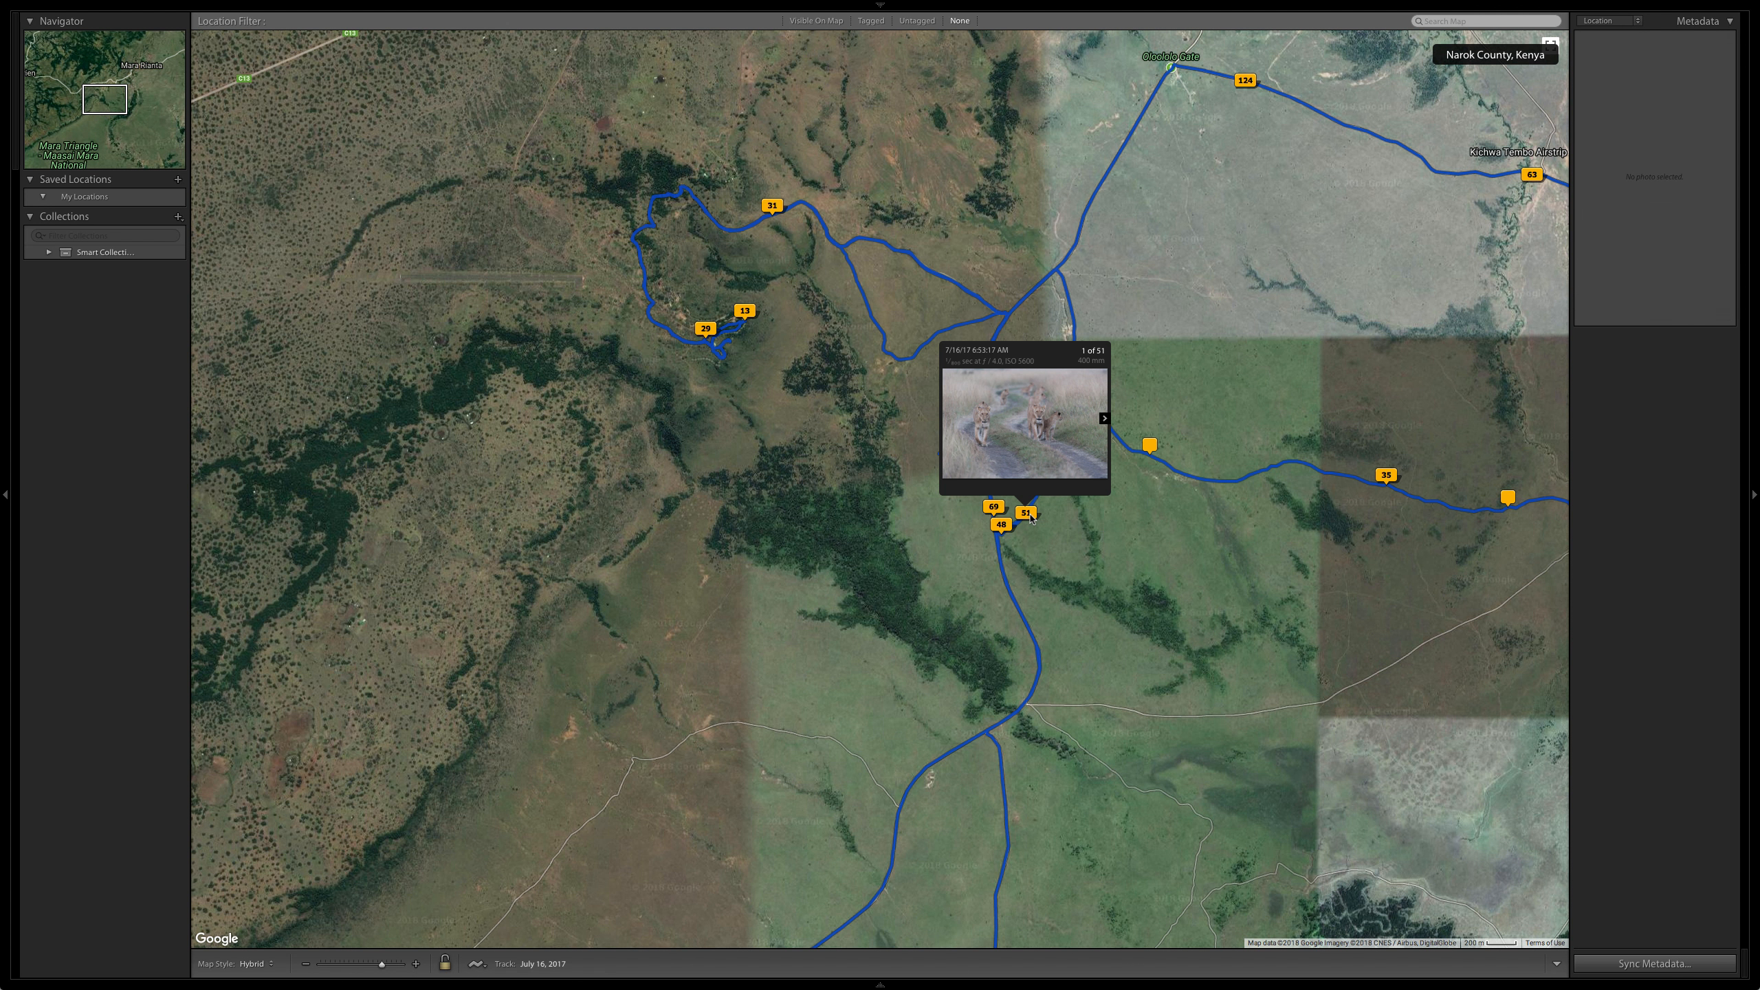
pyautogui.hotkey('ctrl', 'a')
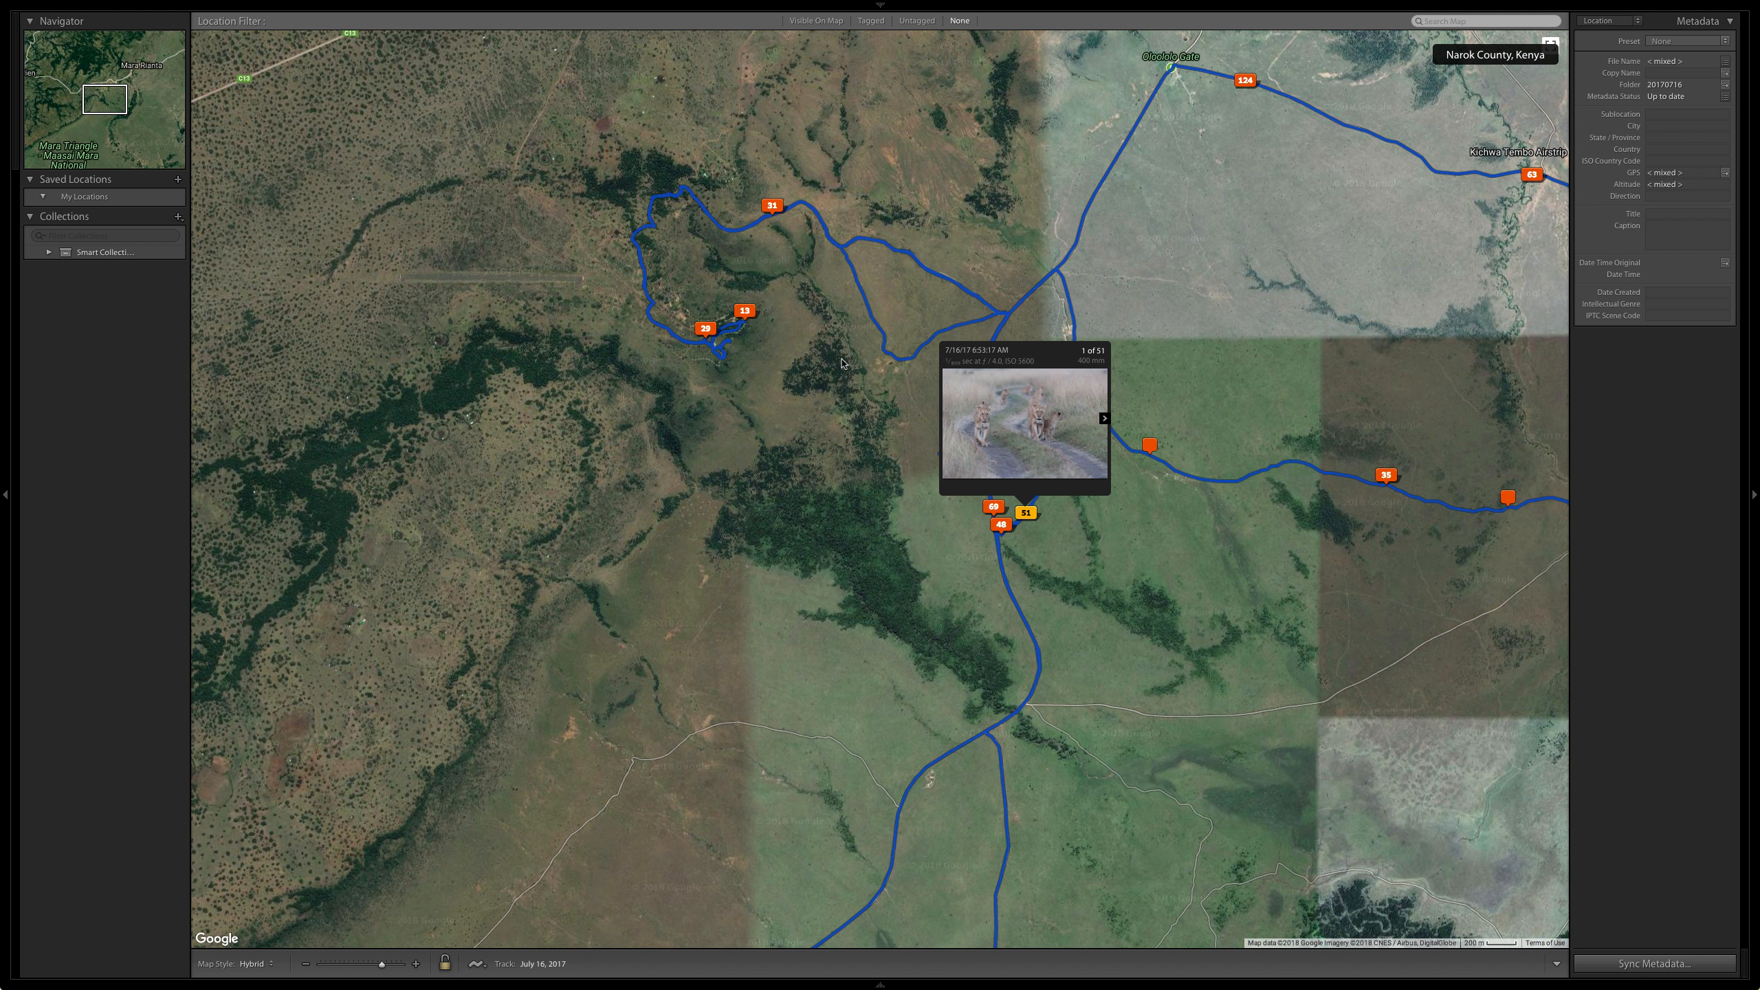
pyautogui.moveTo(1234, 7)
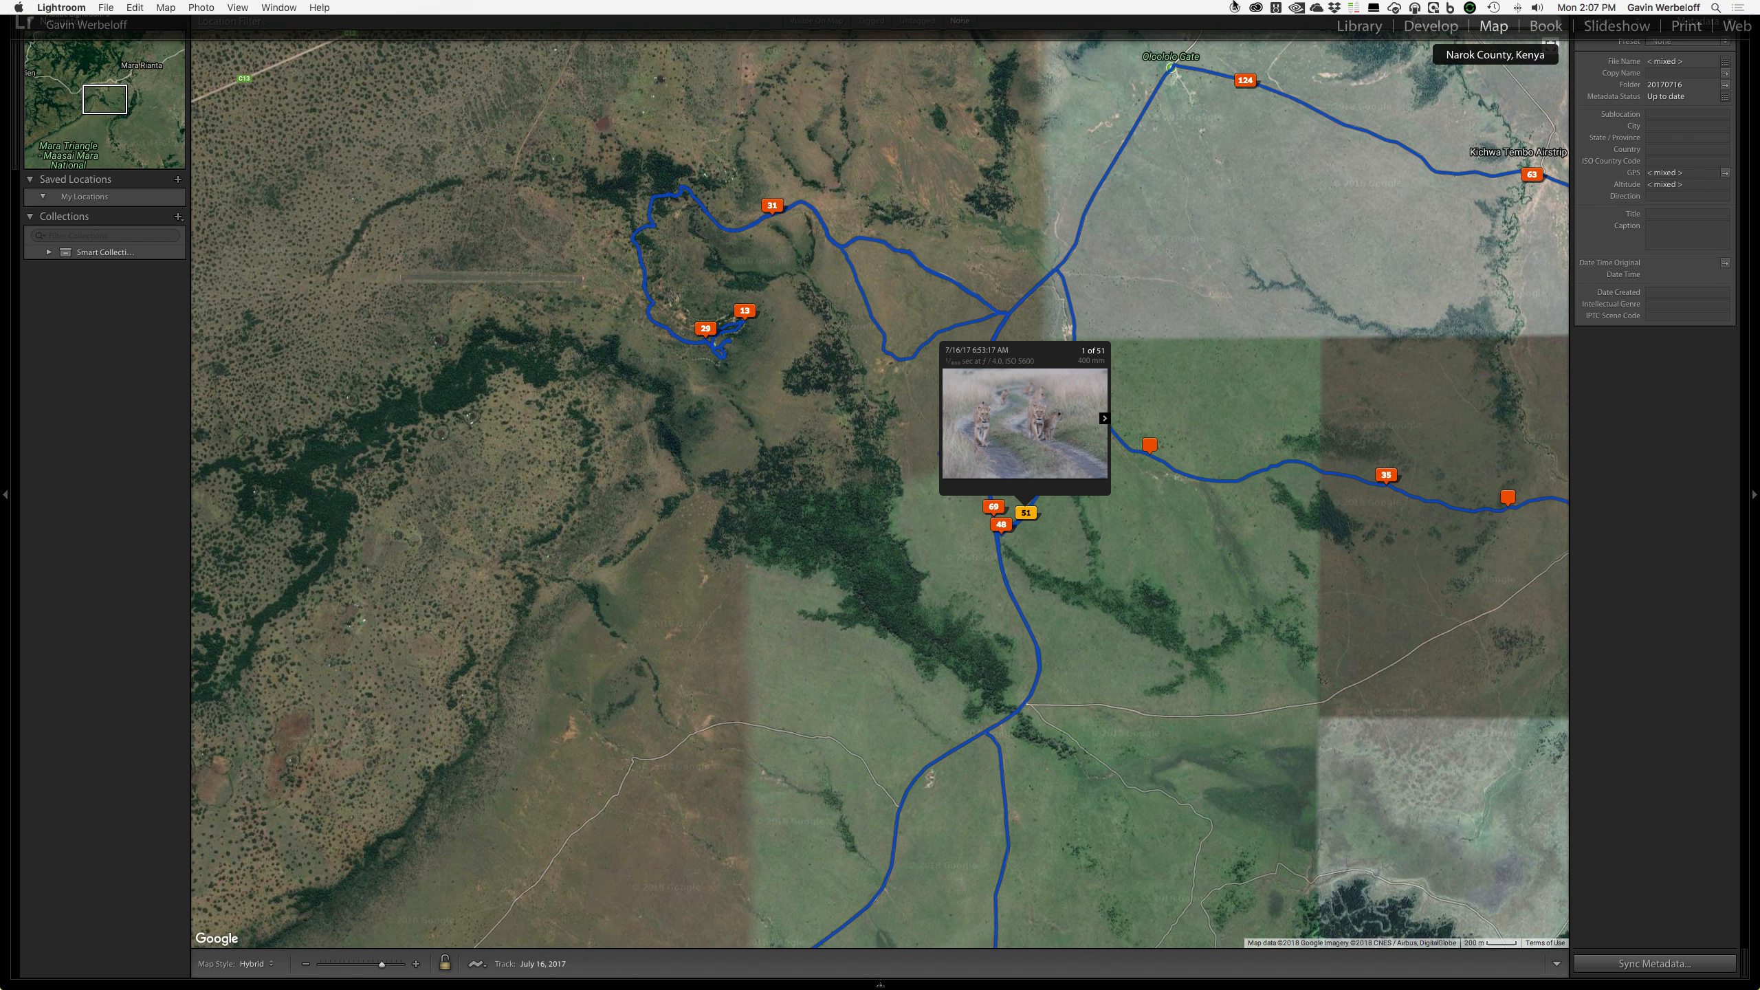